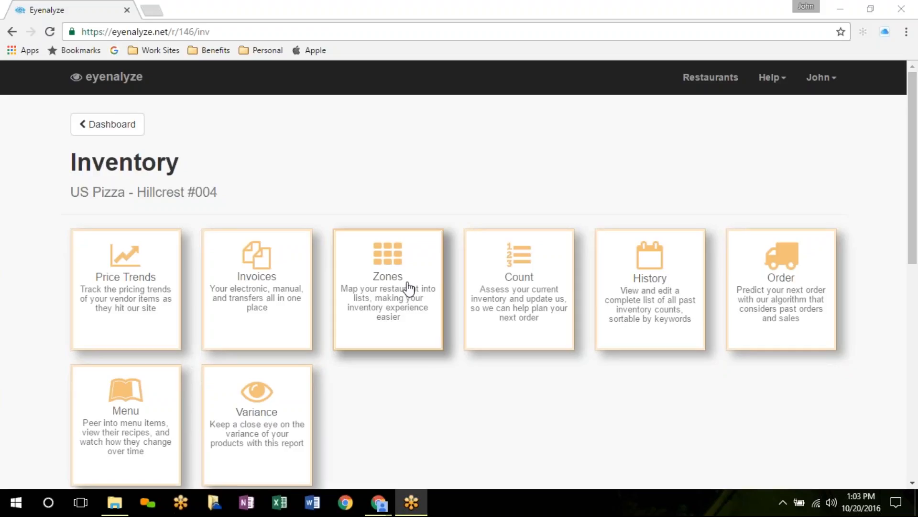
# Step: Open the Zones card of the US Pizza - Hillcrest #004 inventory
pyautogui.click(395, 269)
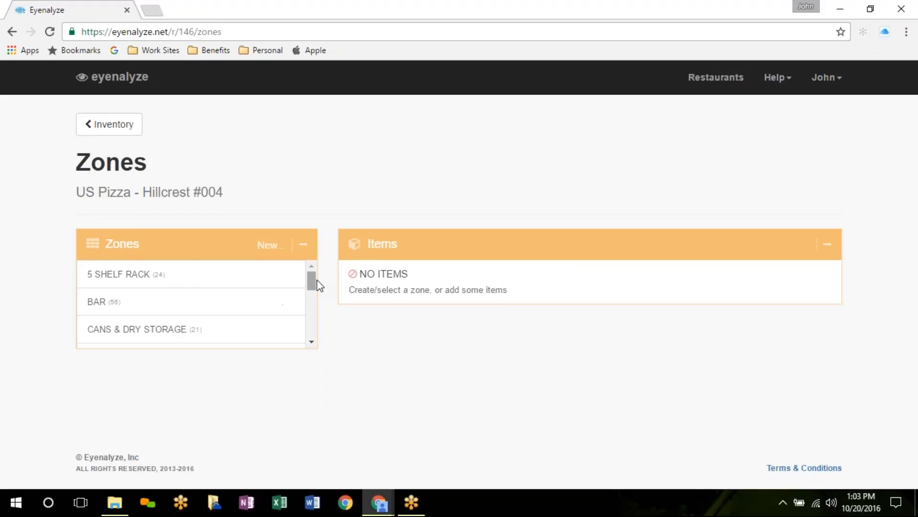
# Step: Show the 25 LIQUOR CLOSET items, such as ABSOLUT 80 VODKA and CROWN ROYAL WHISKEY
pyautogui.moveTo(314, 282); pyautogui.dragTo(316, 305)
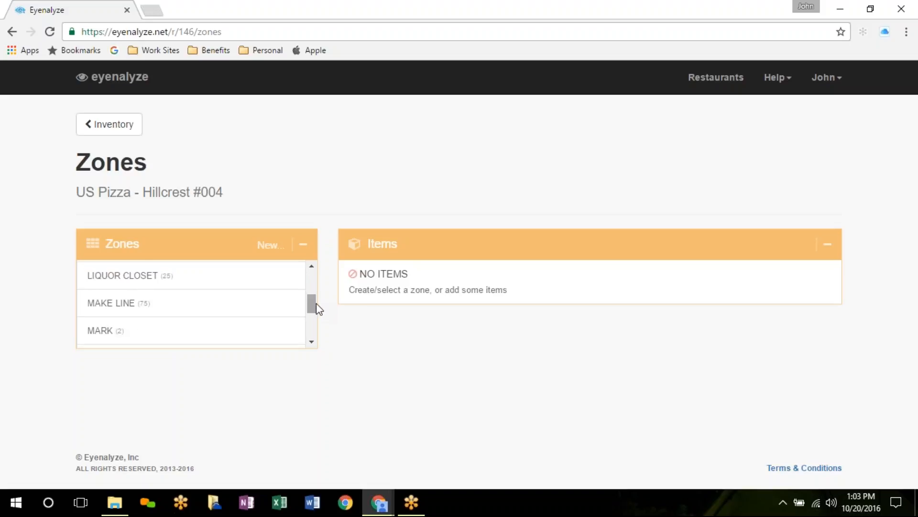
pyautogui.click(123, 282)
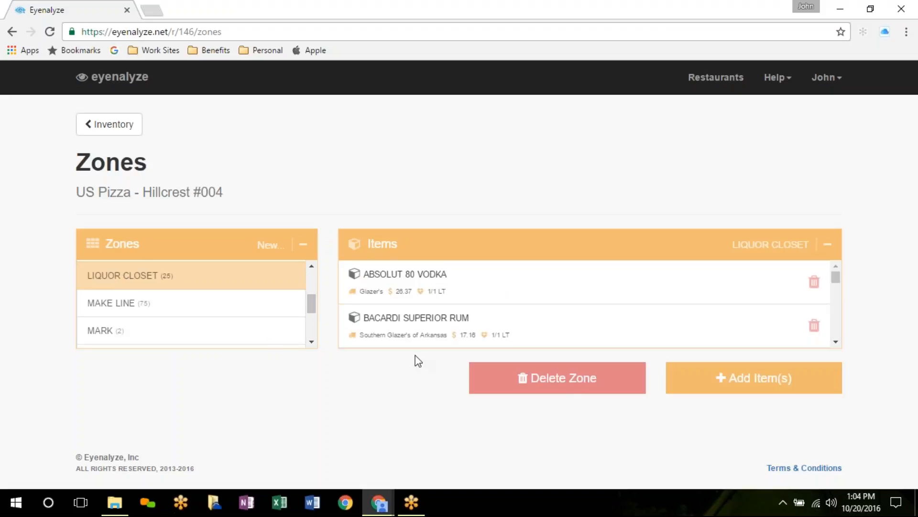
pyautogui.scroll(-3, 557, 325)
pyautogui.scroll(3, 555, 322)
pyautogui.scroll(-6, 683, 302)
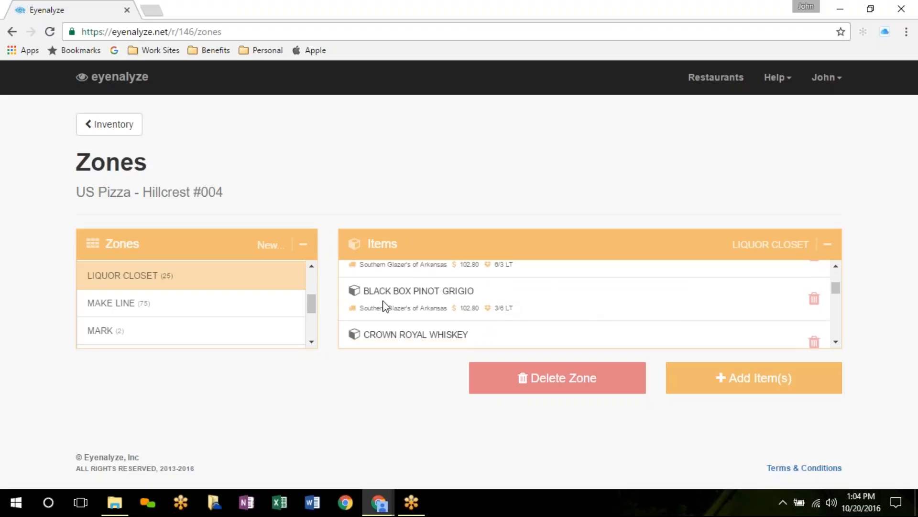
pyautogui.scroll(-2, 586, 302)
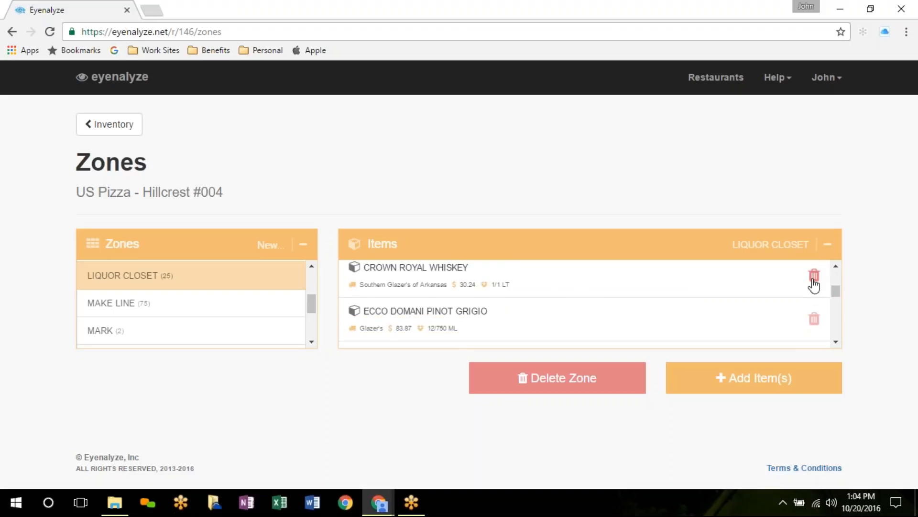
# Step: Browse Glazer's products under Add Item(s), cancel without adding, and return to Inventory
pyautogui.click(749, 378)
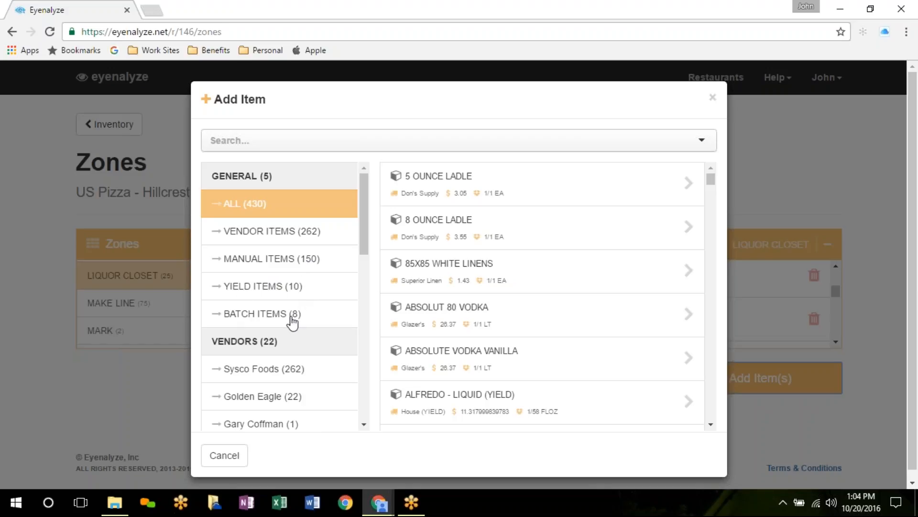
pyautogui.moveTo(363, 225); pyautogui.dragTo(361, 268)
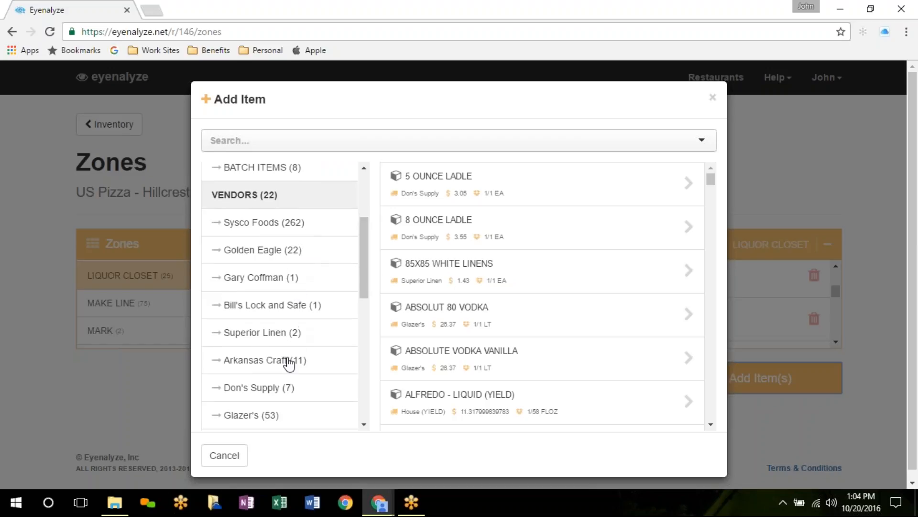
pyautogui.scroll(-2, 277, 397)
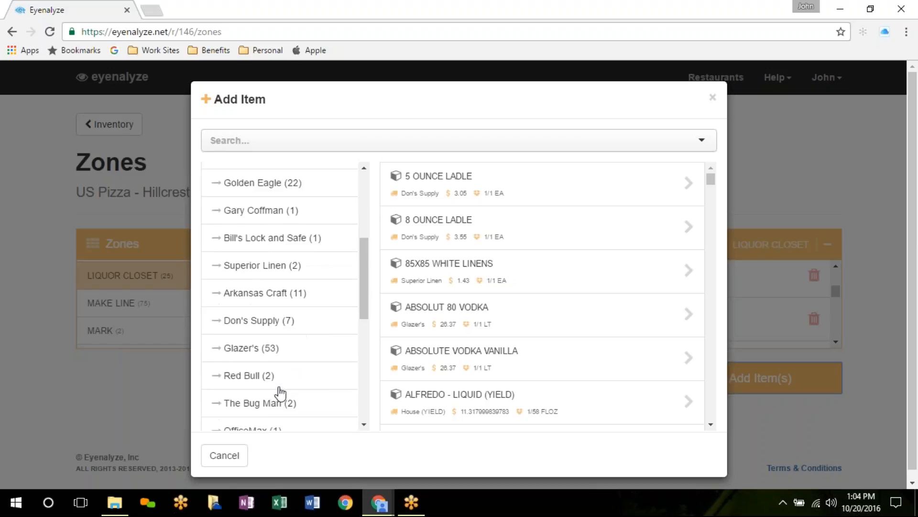
pyautogui.click(244, 355)
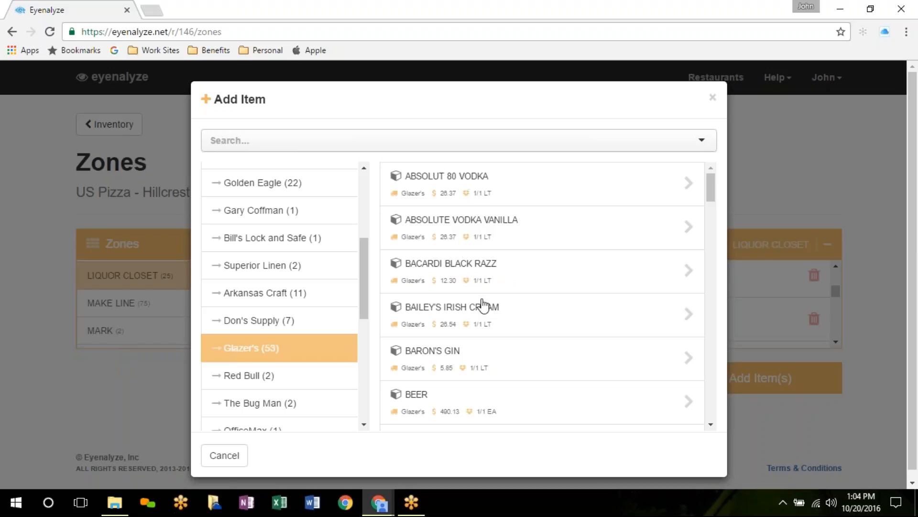
pyautogui.scroll(-8, 586, 287)
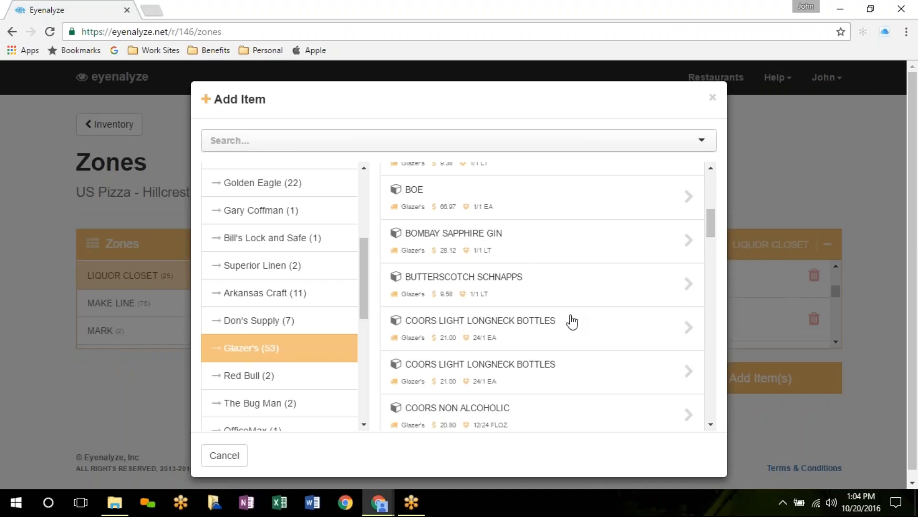
pyautogui.click(224, 455)
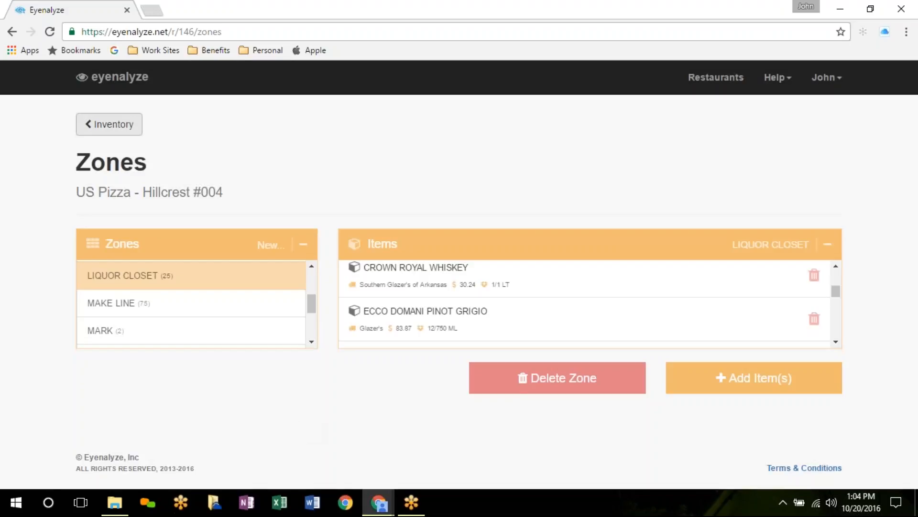
pyautogui.click(125, 125)
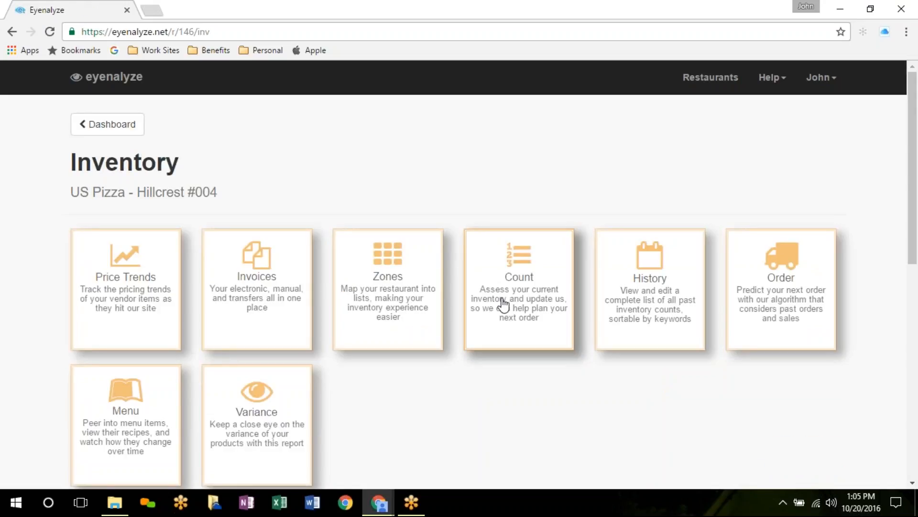
# Step: Open the empty Count page and bring up the Add Item list of 430 items
pyautogui.click(527, 258)
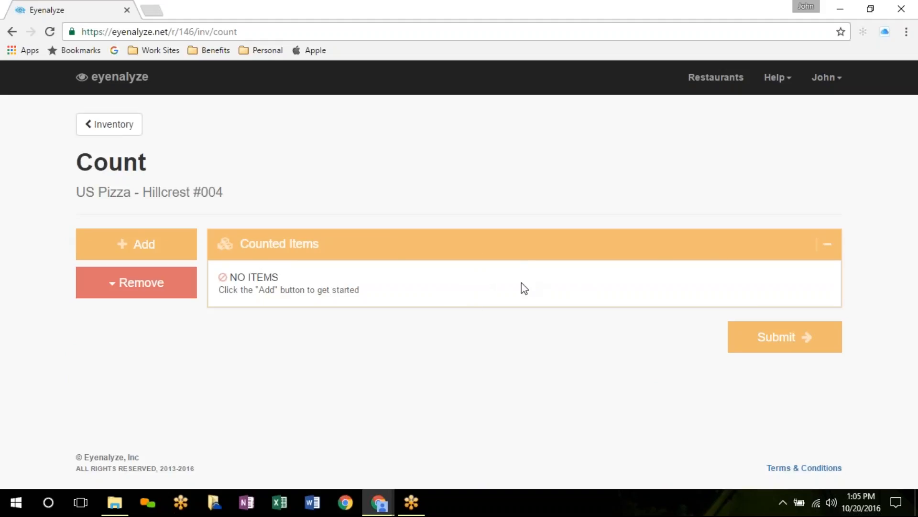
pyautogui.click(145, 247)
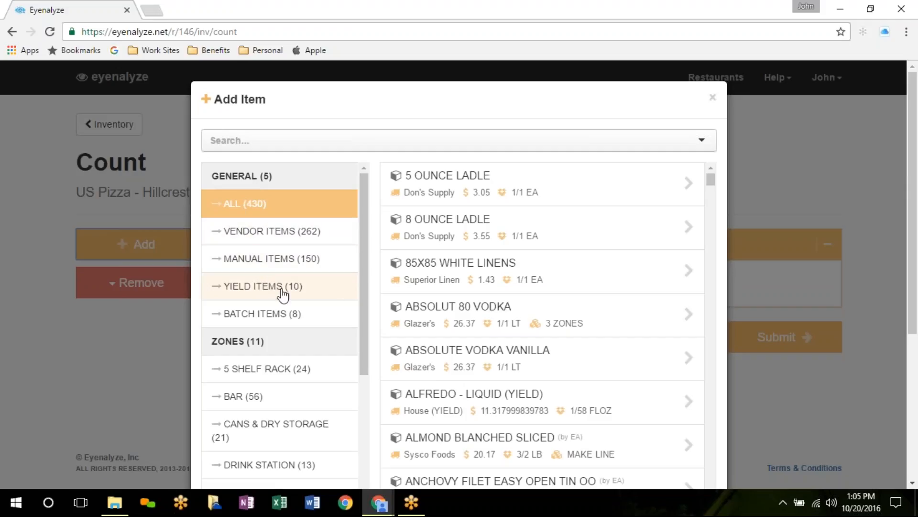
# Step: Load the SALAD LINE zone's 22 items into the count, each at 0.00
pyautogui.moveTo(365, 268); pyautogui.dragTo(366, 340)
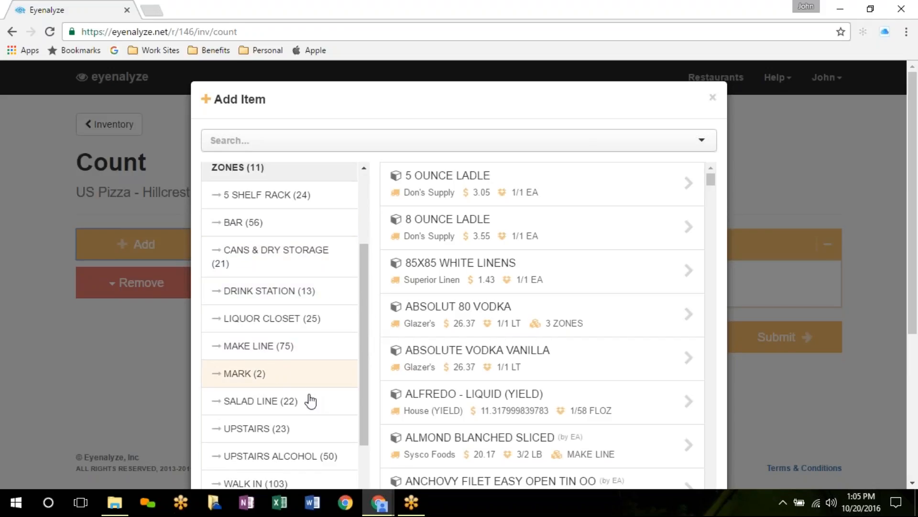
pyautogui.click(254, 404)
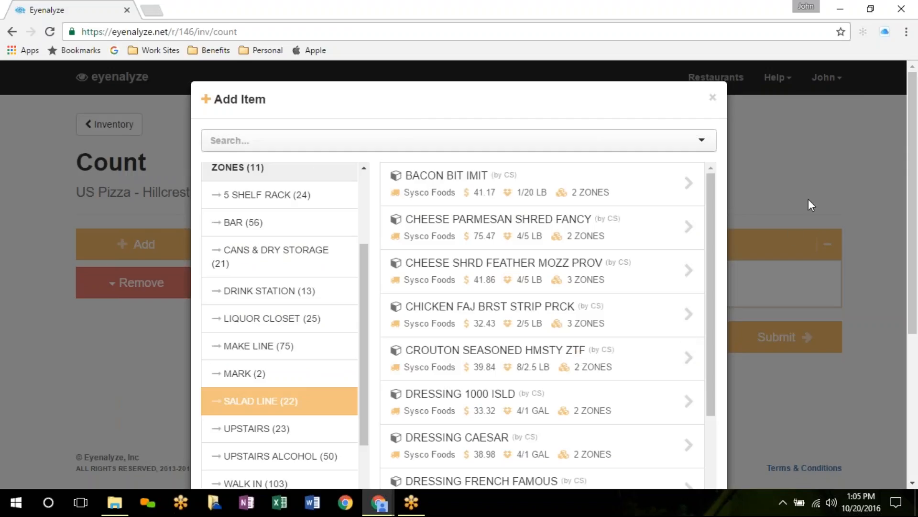
pyautogui.scroll(-5, 809, 199)
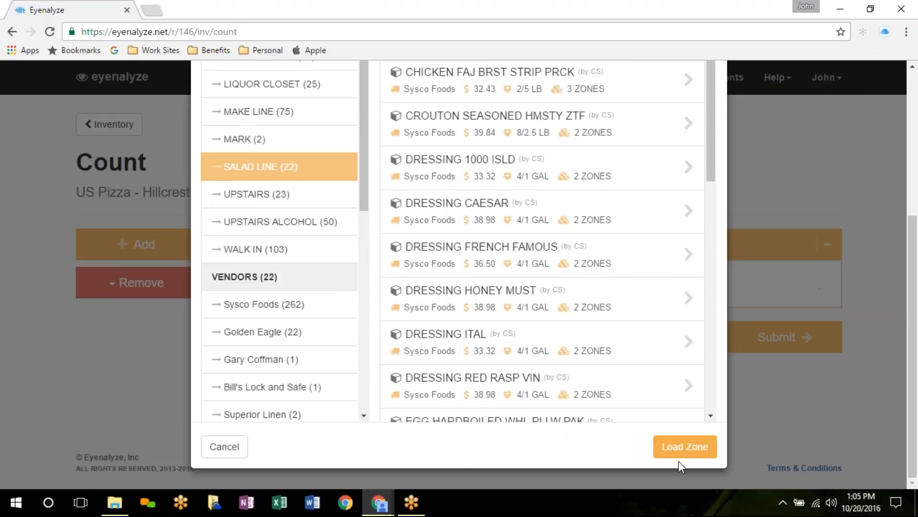
pyautogui.click(683, 450)
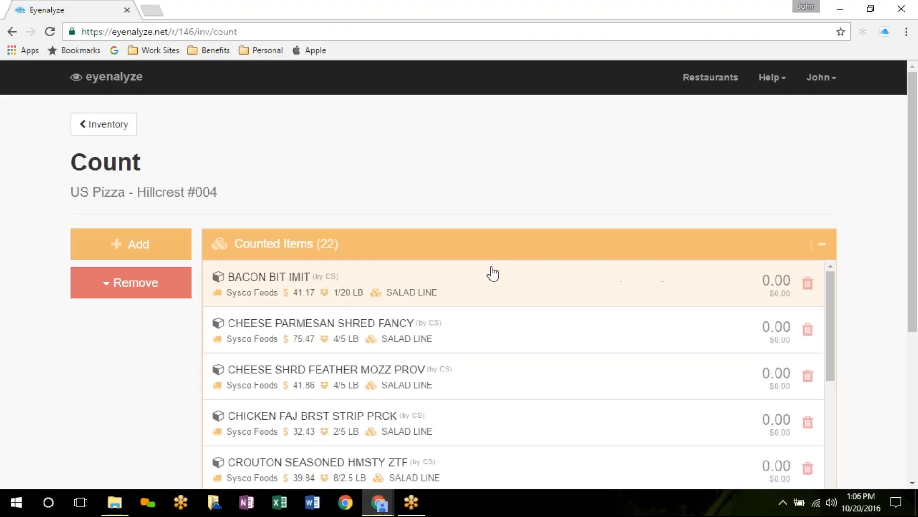
pyautogui.scroll(-4, 535, 356)
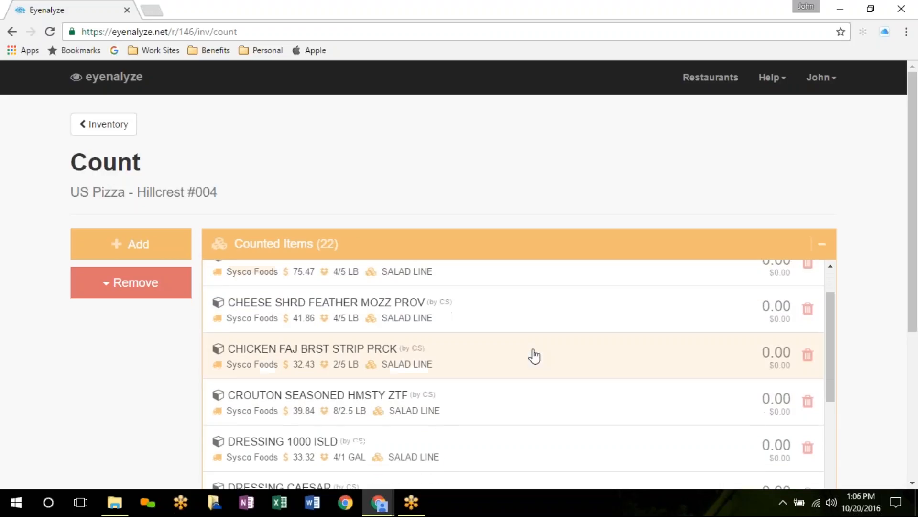
pyautogui.scroll(4, 533, 359)
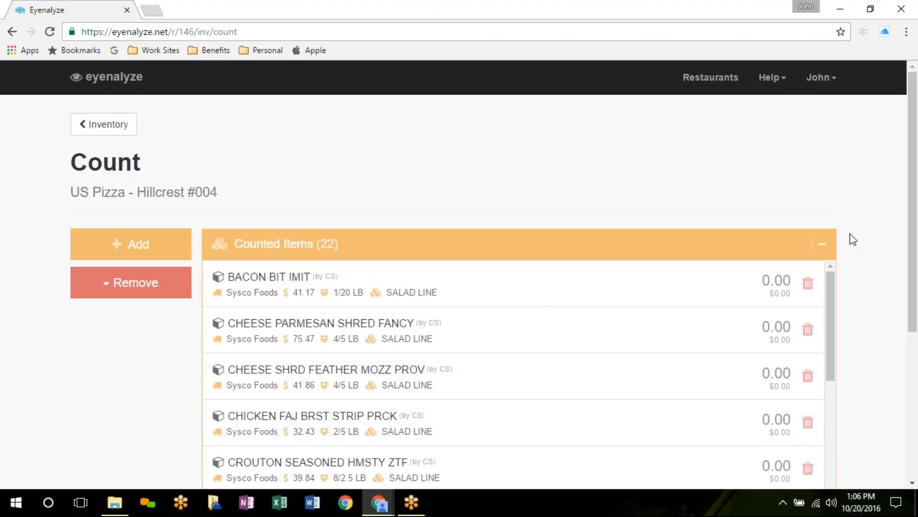
pyautogui.scroll(-3, 853, 239)
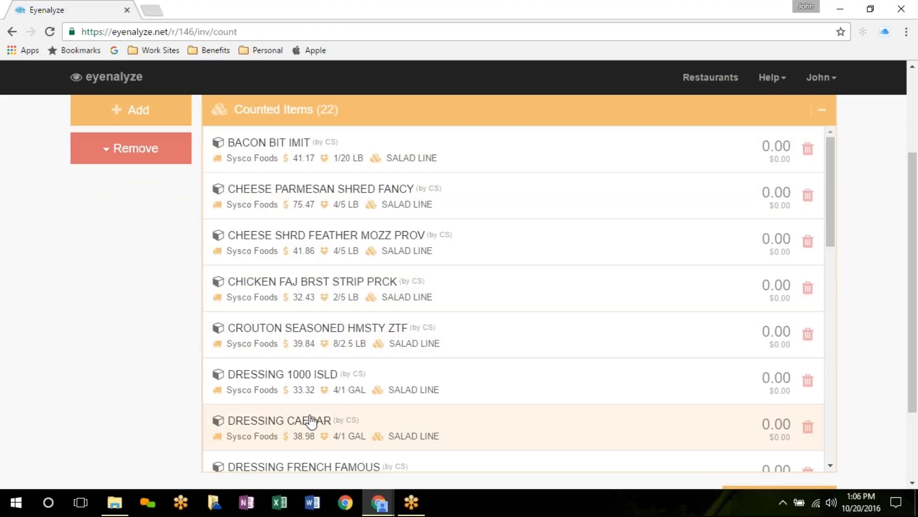
pyautogui.scroll(3, 635, 338)
pyautogui.scroll(-3, 636, 338)
pyautogui.scroll(-3, 869, 252)
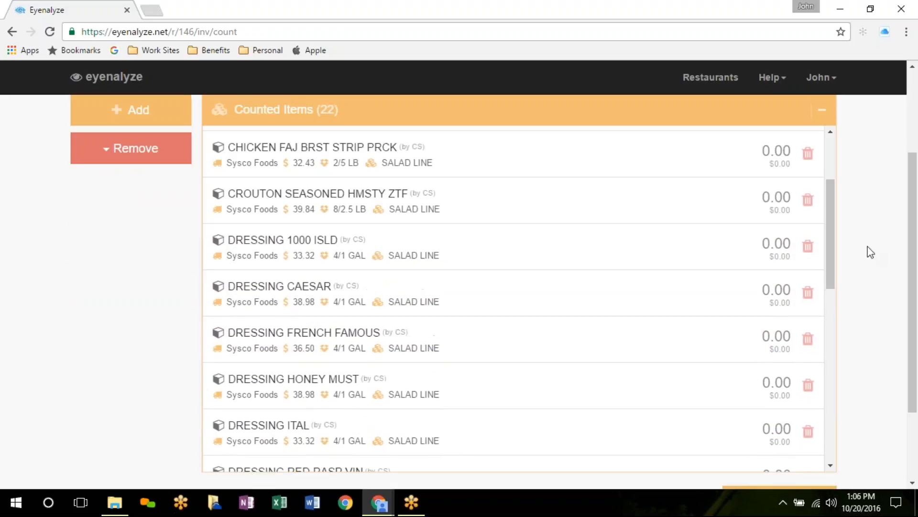
pyautogui.scroll(-1, 468, 234)
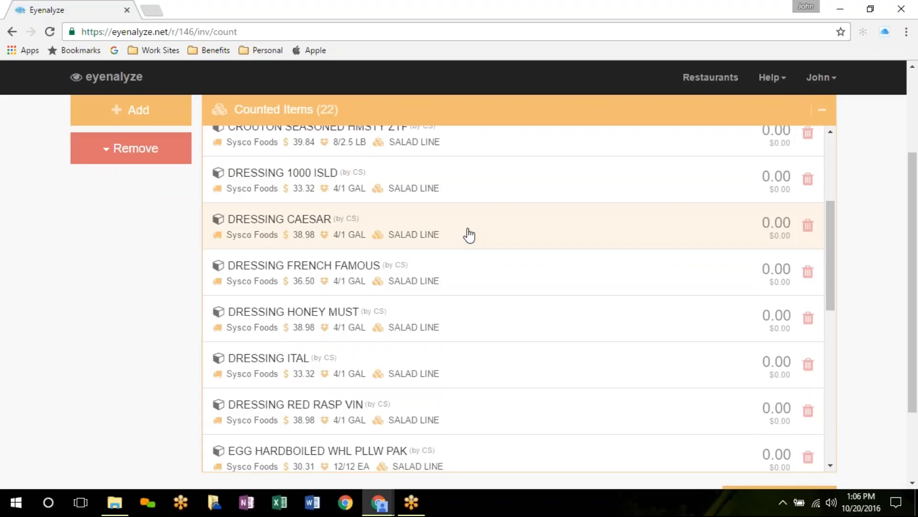
# Step: Try entering 1.5 cases for DRESSING HONEY MUST, then close without saving a count
pyautogui.click(325, 320)
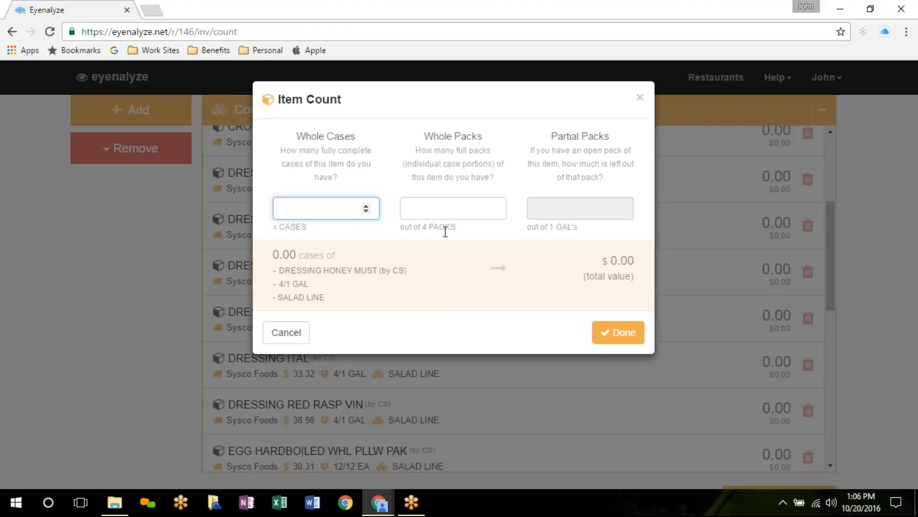
pyautogui.click(439, 210)
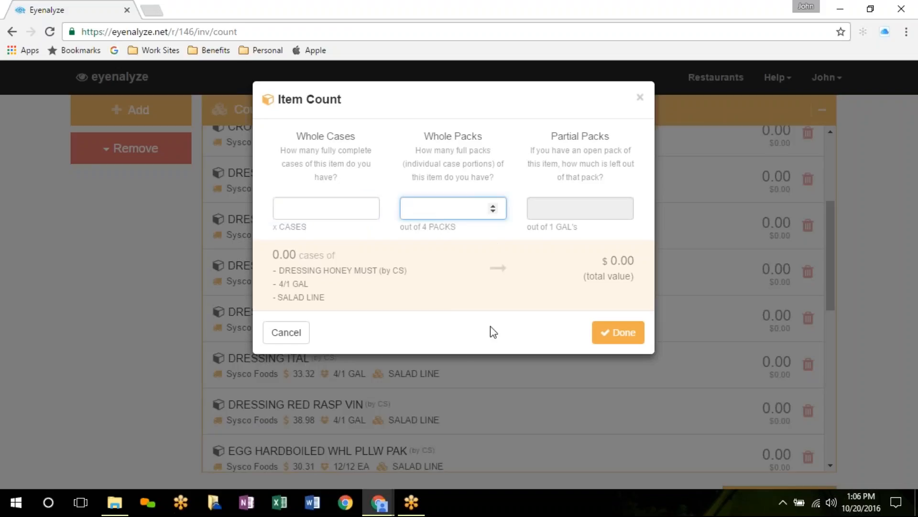
pyautogui.write('2')
pyautogui.click(294, 212)
pyautogui.write('1')
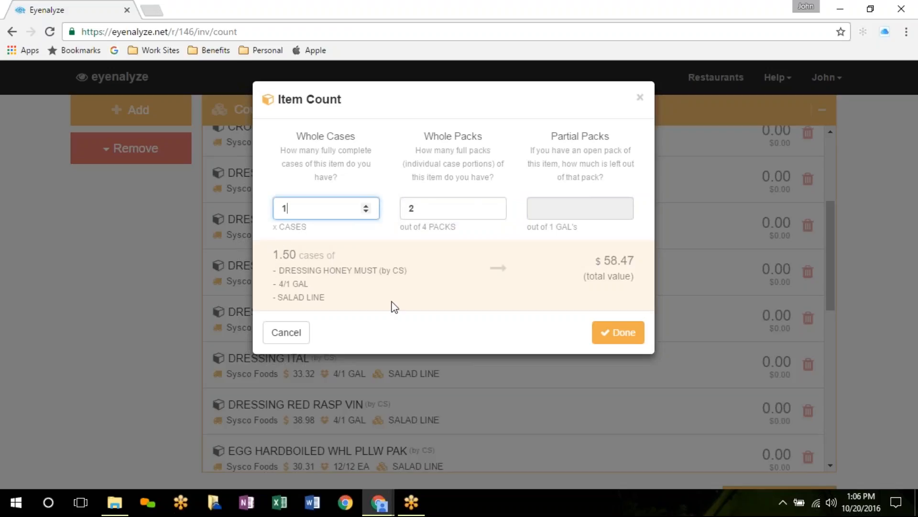
pyautogui.press('Tab')
pyautogui.press('BackSpace')
pyautogui.click(319, 211)
pyautogui.click(287, 332)
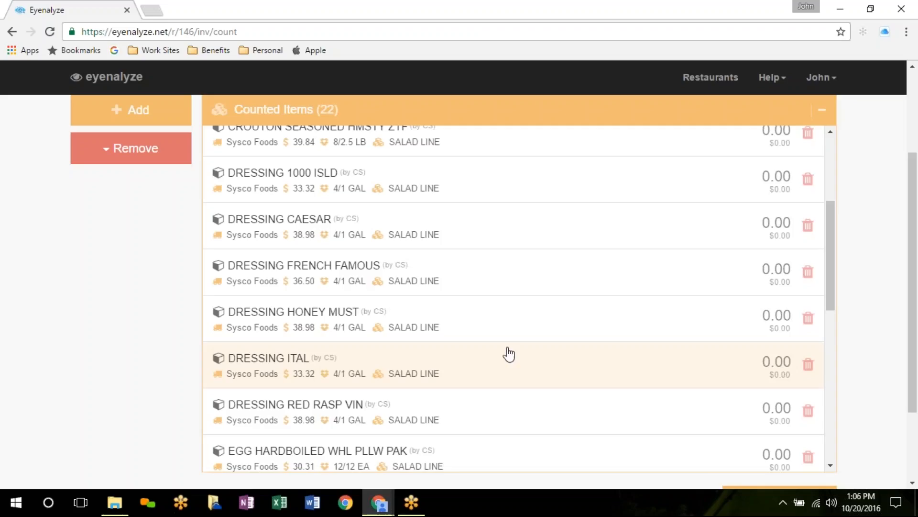
# Step: Count BACON BIT IMIT at 1 whole case and parmesan at 3 whole packs (0.75)
pyautogui.scroll(8, 615, 350)
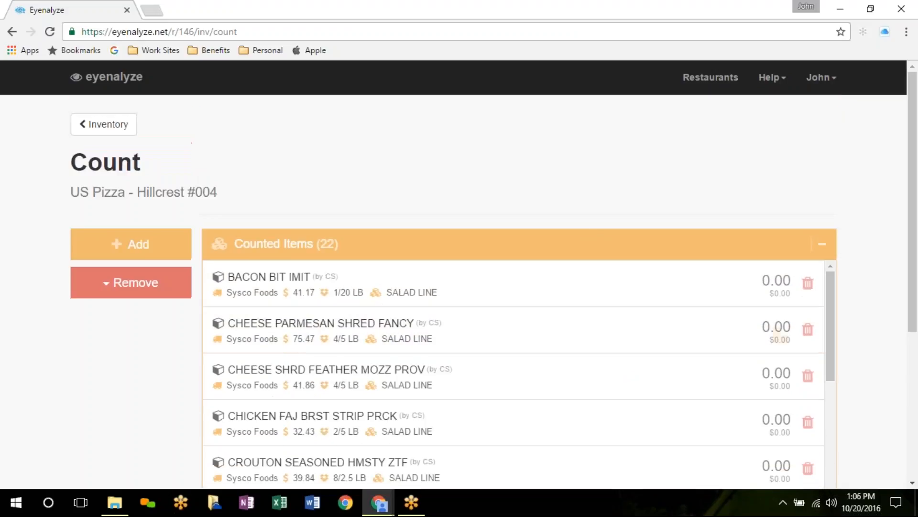
pyautogui.scroll(-5, 615, 222)
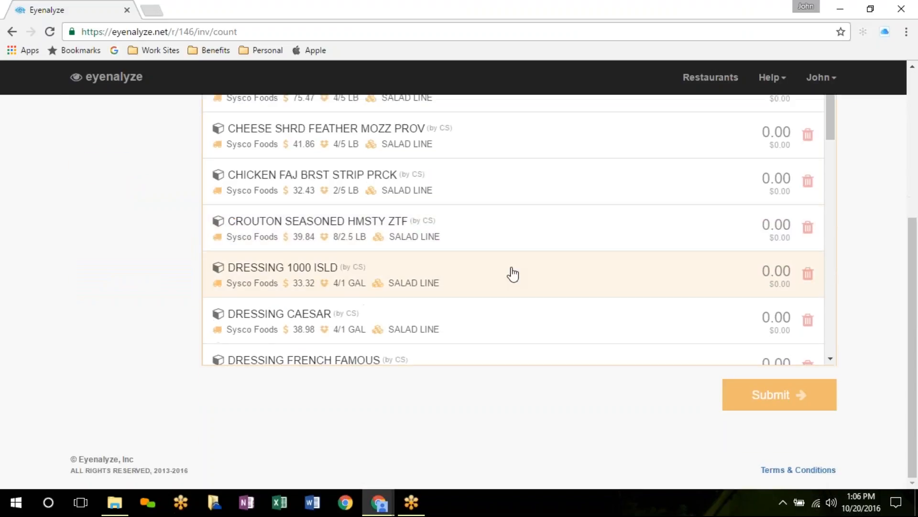
pyautogui.scroll(5, 513, 274)
pyautogui.click(482, 287)
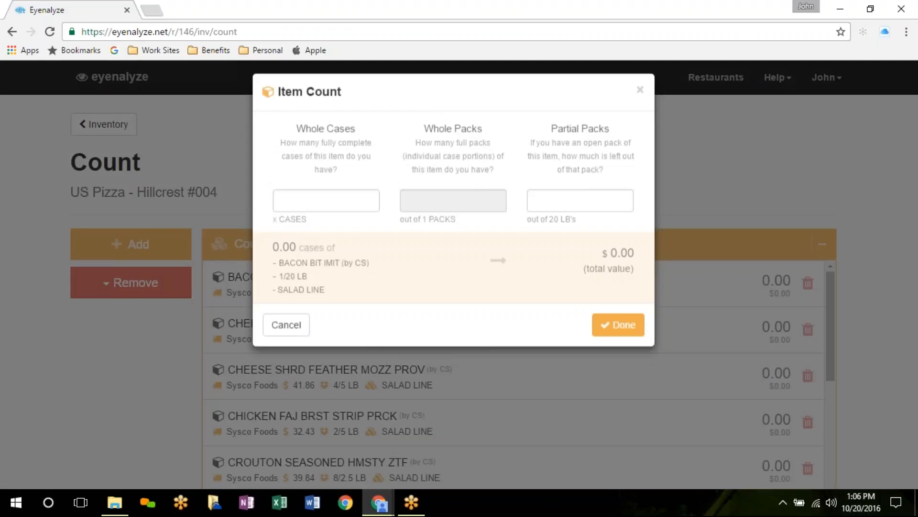
pyautogui.write('1')
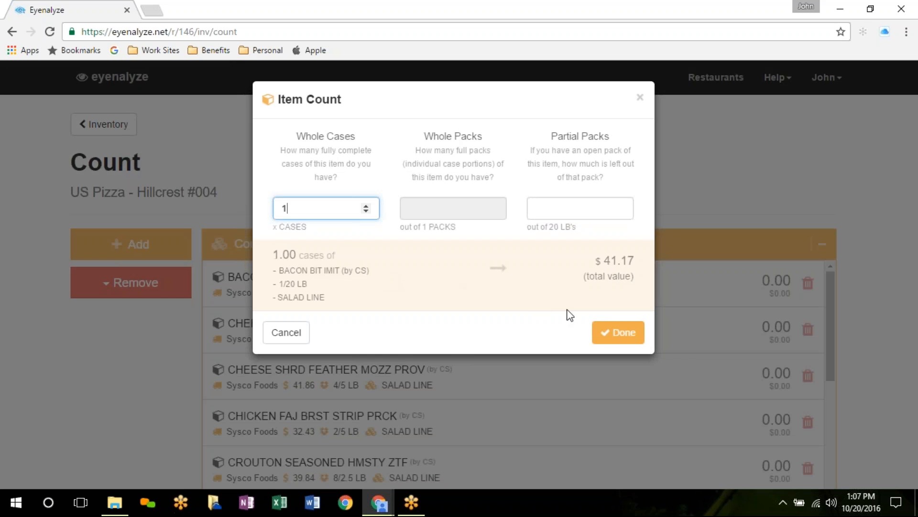
pyautogui.click(607, 334)
pyautogui.click(437, 345)
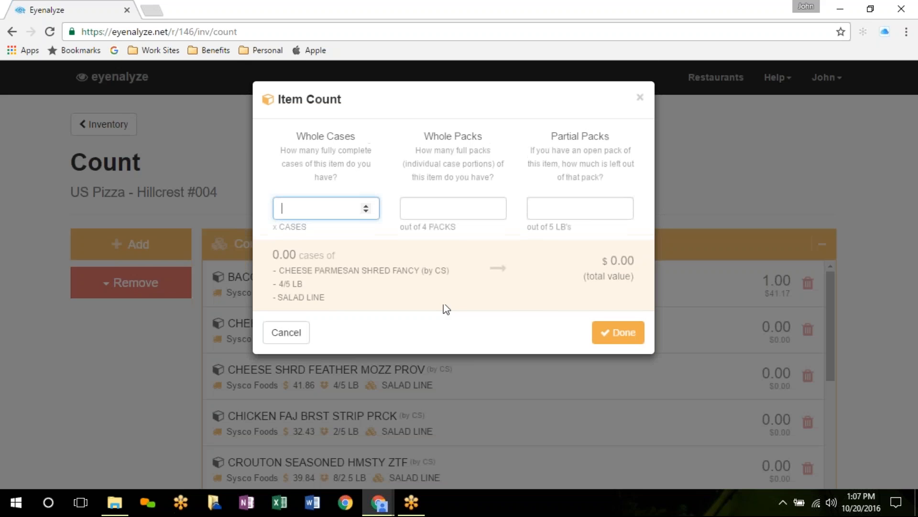
pyautogui.click(449, 210)
pyautogui.write('3')
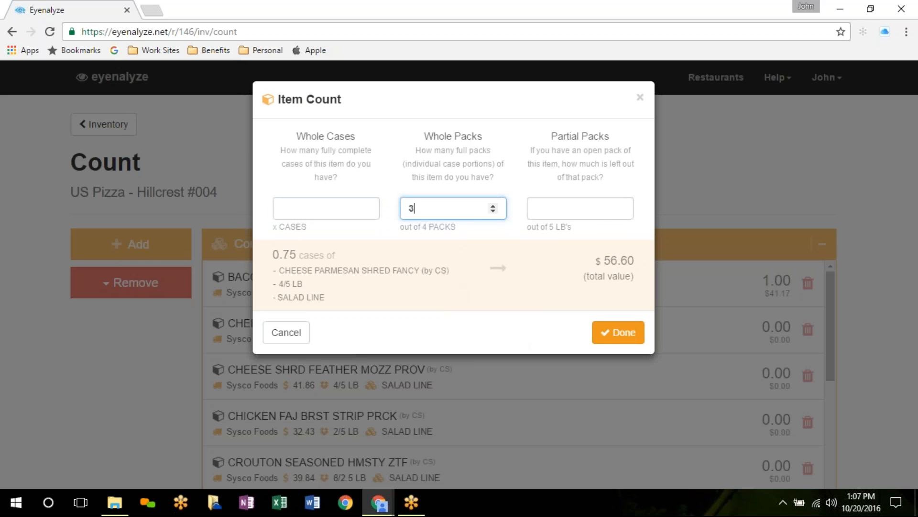
pyautogui.click(616, 333)
# Step: Count CHEESE SHRD FEATHER MOZZ PROV at 2 whole packs (0.50)
pyautogui.click(523, 383)
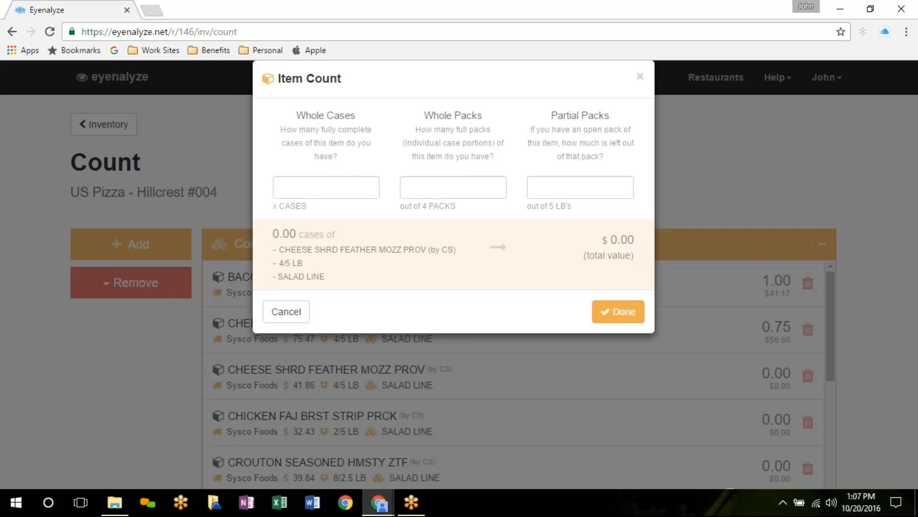
pyautogui.press('Tab')
pyautogui.write('2')
pyautogui.click(633, 339)
pyautogui.scroll(-1, 633, 338)
pyautogui.scroll(1, 634, 338)
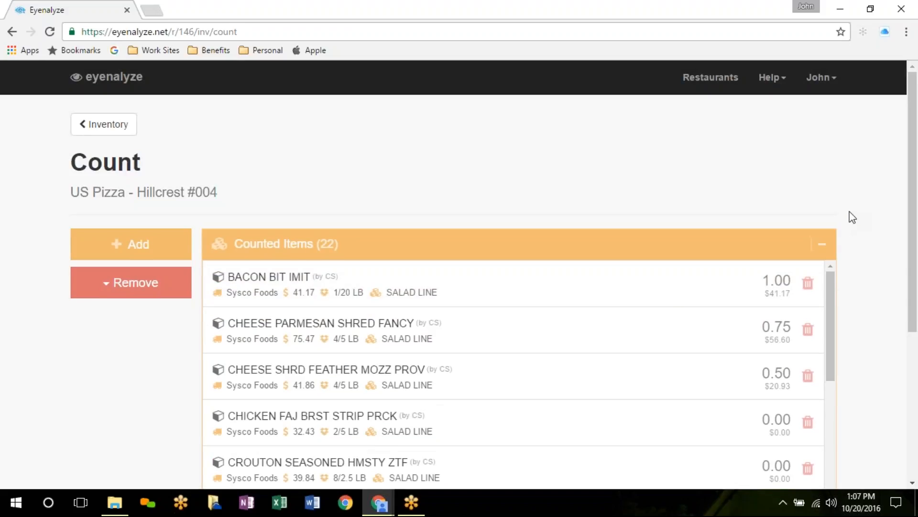
pyautogui.scroll(-3, 852, 217)
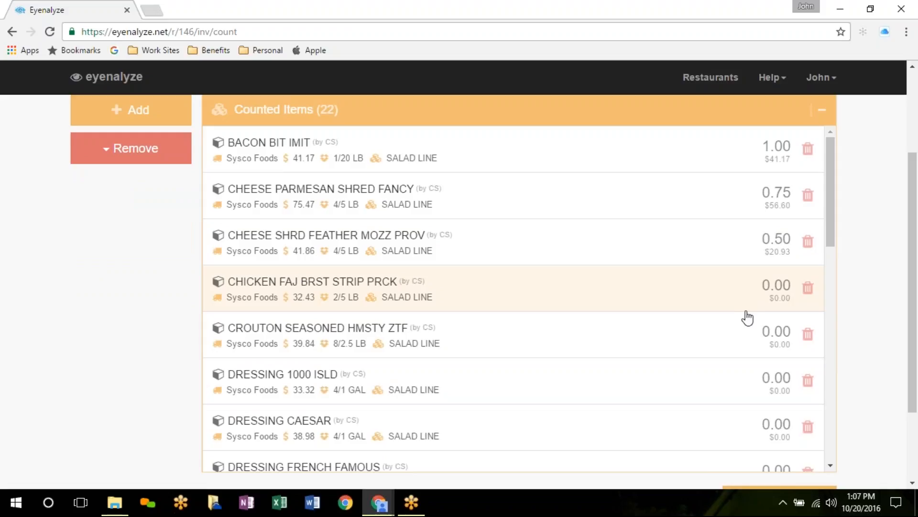
# Step: Remove all zero-count items, keeping the three counted items, and begin submitting
pyautogui.click(144, 158)
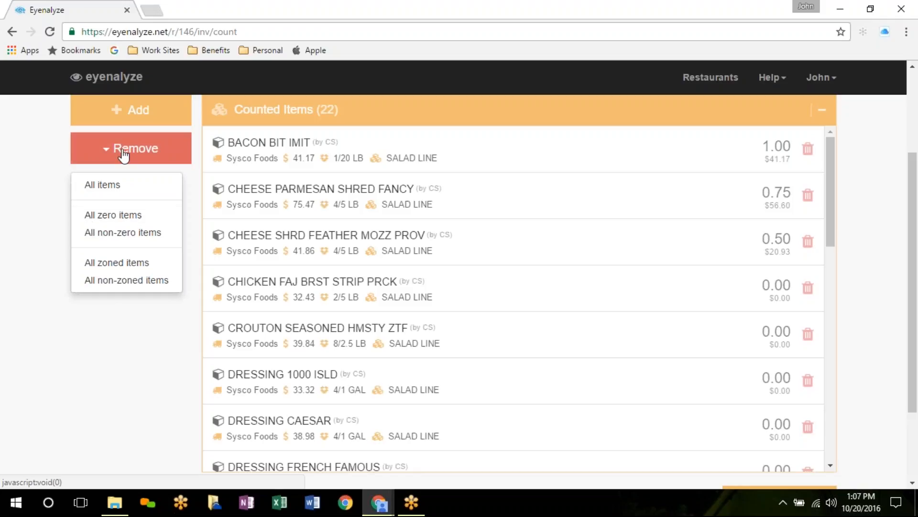
pyautogui.click(134, 216)
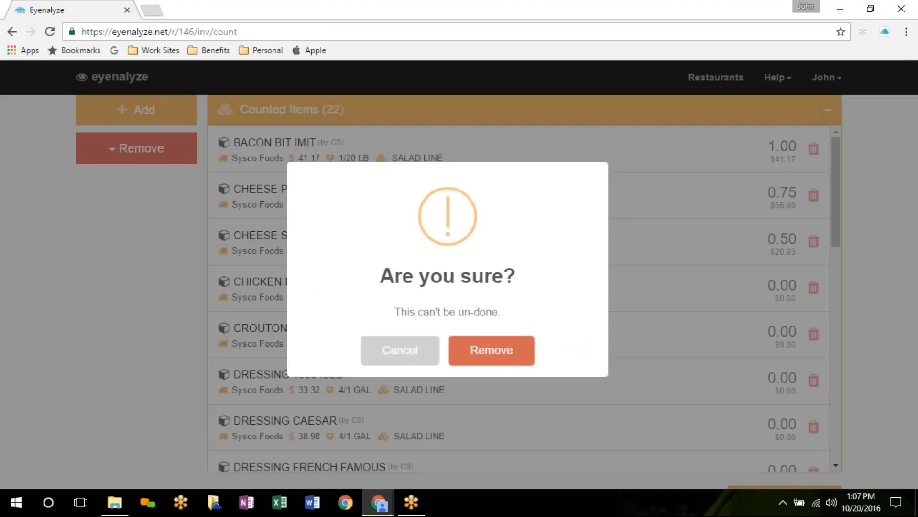
pyautogui.click(488, 357)
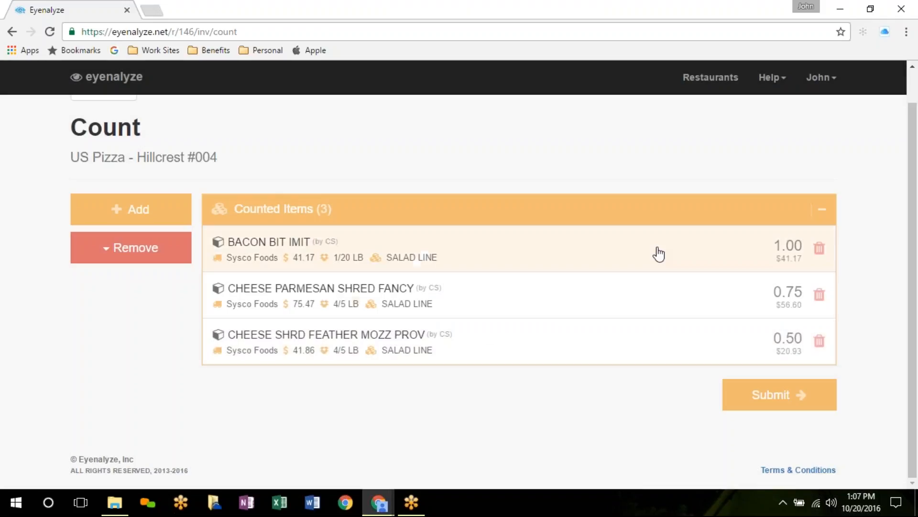
pyautogui.click(774, 401)
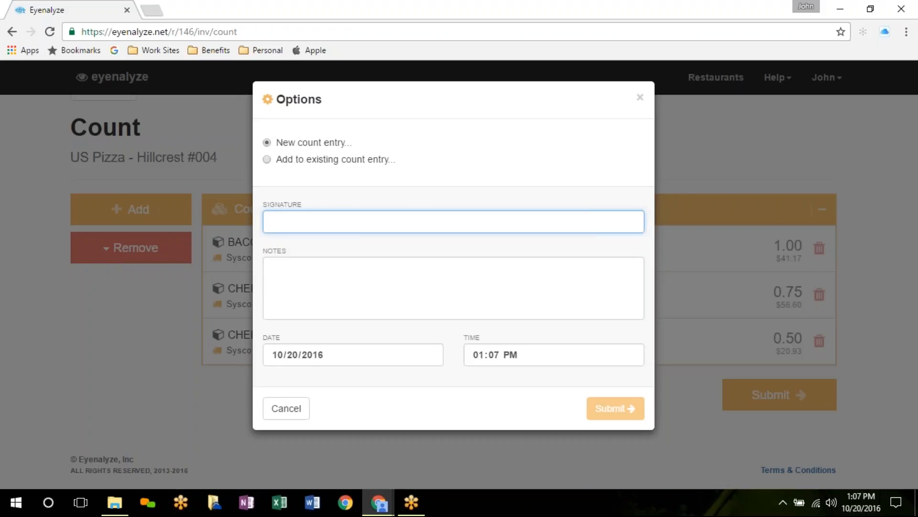
# Step: Sign the new count entry 'Oct Sal', submit it, and dismiss the success message
pyautogui.write('Oct')
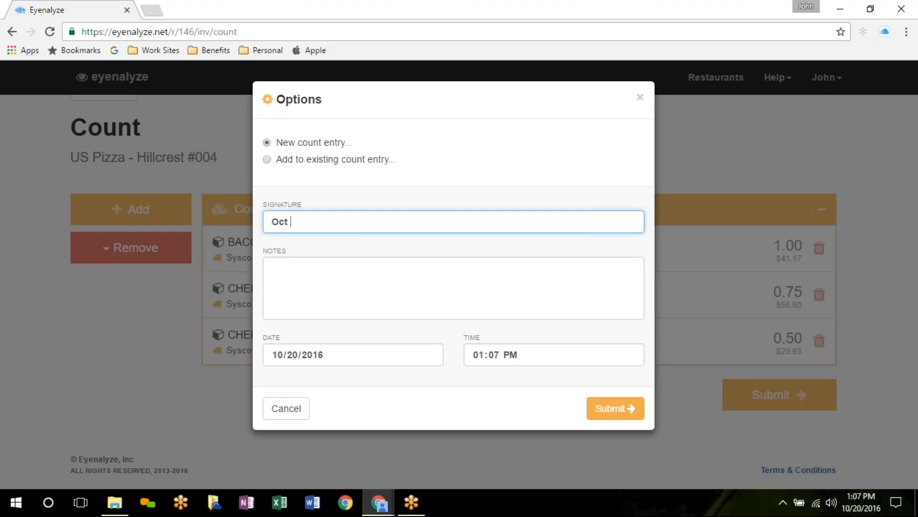
pyautogui.write(' Salad Line - John')
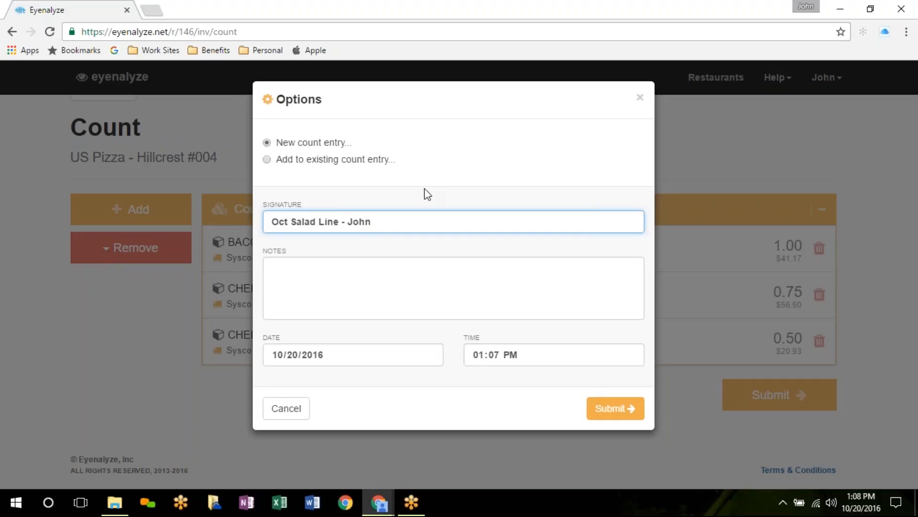
pyautogui.click(617, 409)
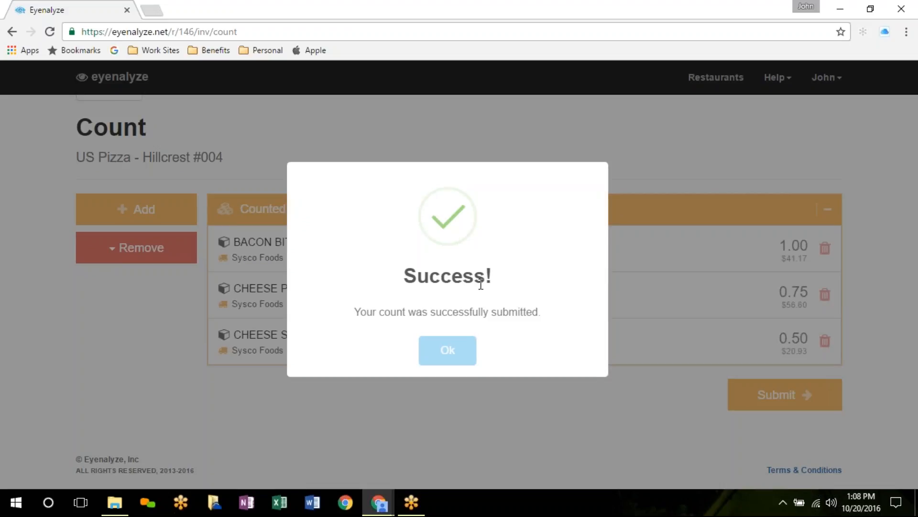
pyautogui.click(447, 351)
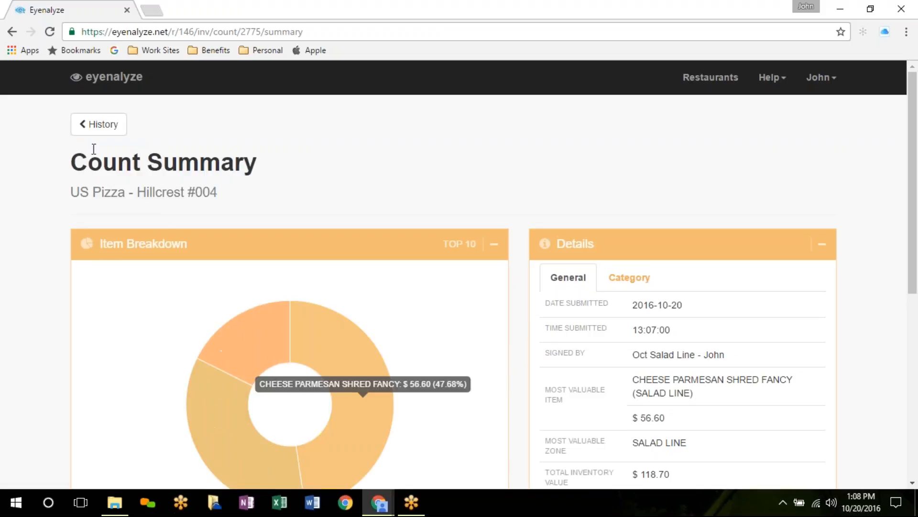
# Step: Scroll through the Count Summary to review the $118.70 total and three counted items
pyautogui.scroll(-3, 548, 188)
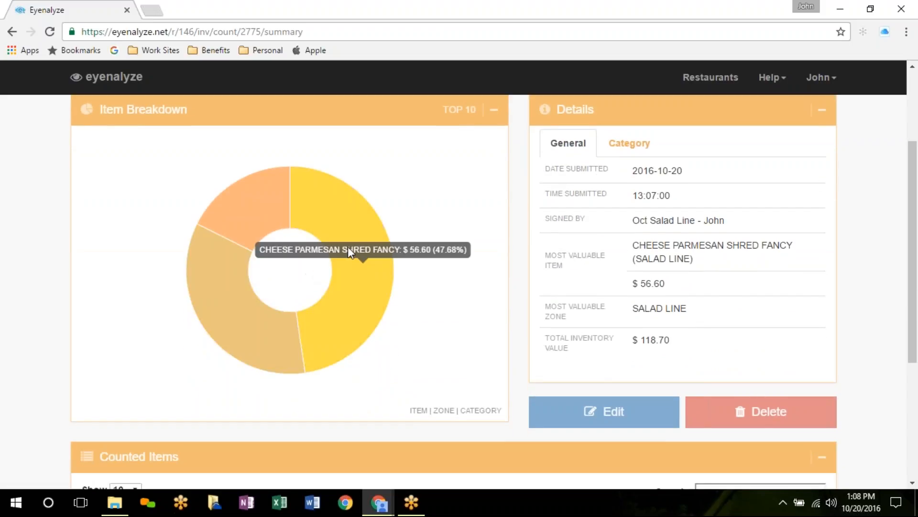
pyautogui.moveTo(219, 278)
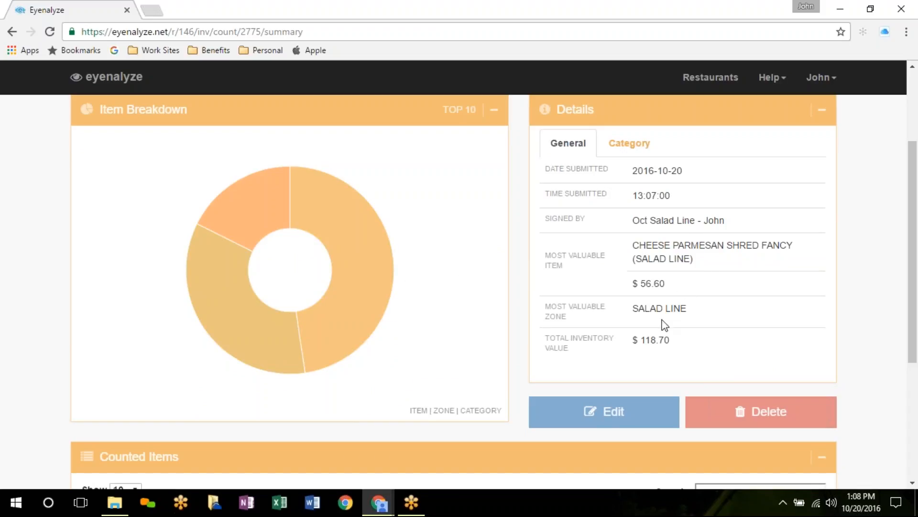
pyautogui.scroll(-4, 429, 312)
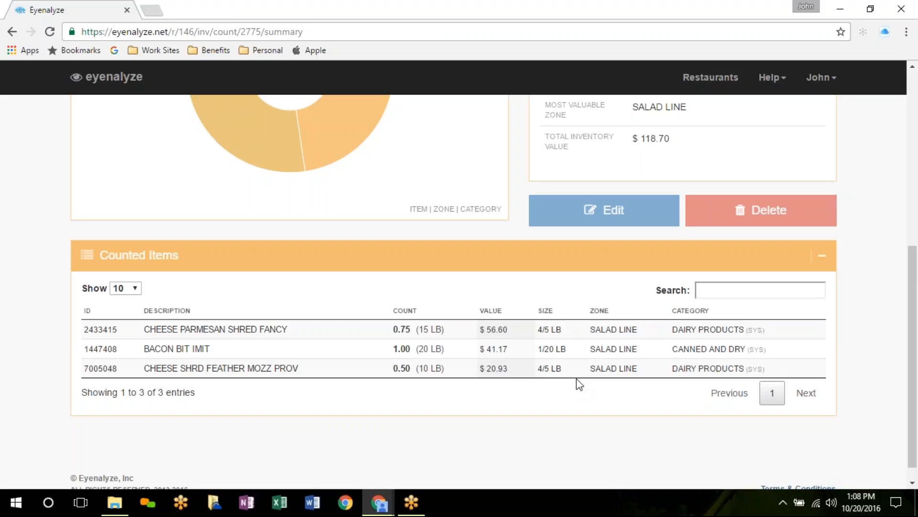
pyautogui.scroll(7, 576, 377)
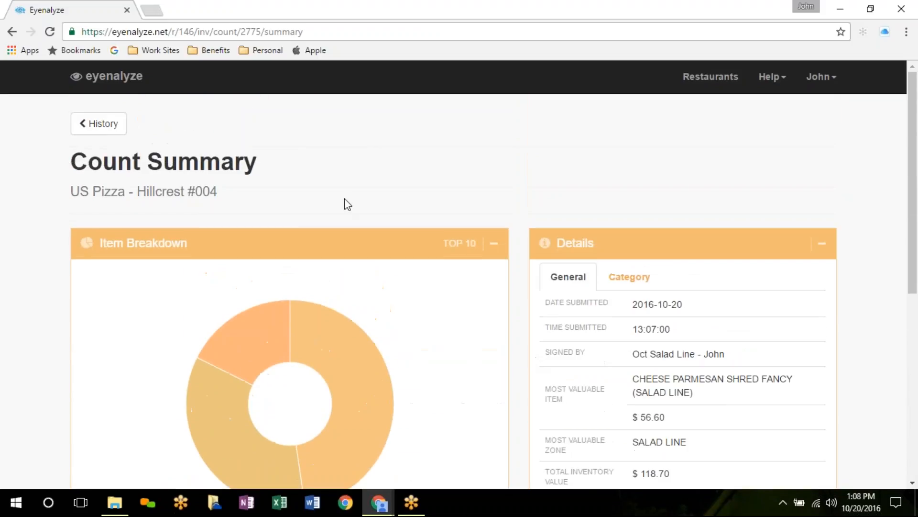
# Step: Confirm History lists the new 3-item, $118.70 count first, then return to the Inventory overview
pyautogui.click(106, 132)
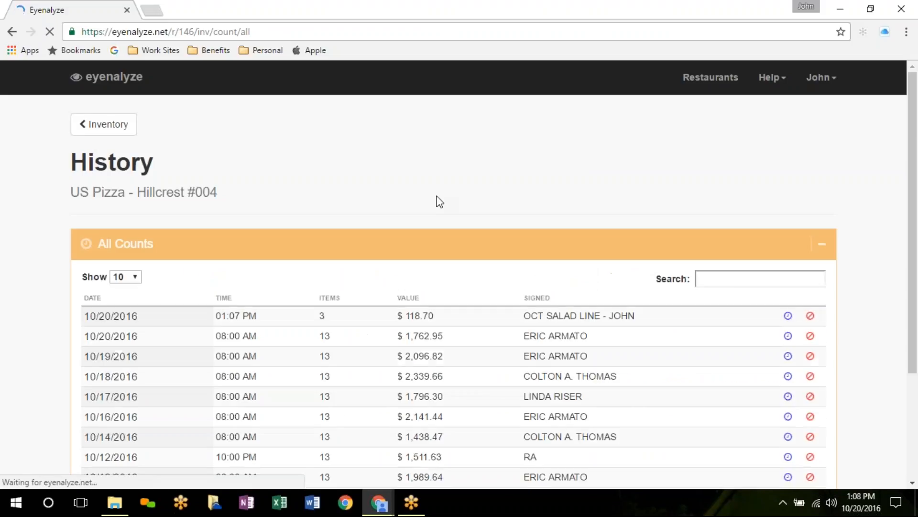
pyautogui.scroll(-2, 442, 196)
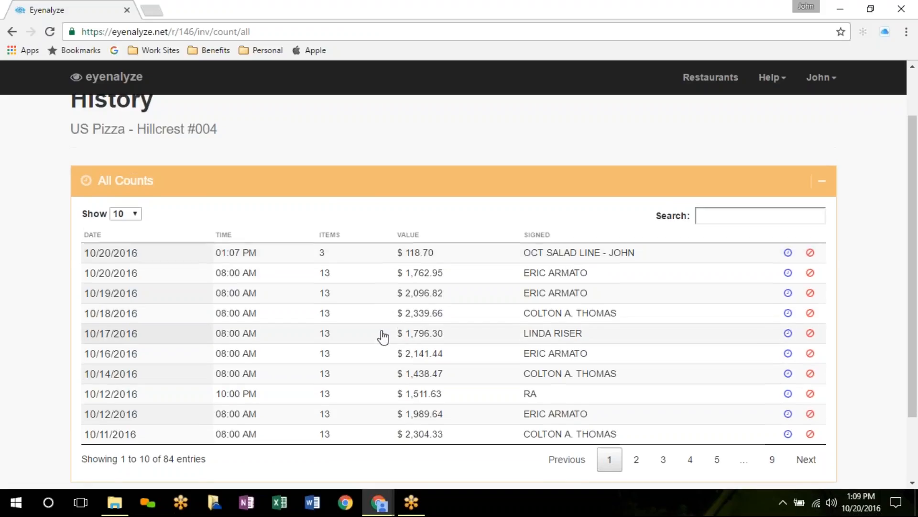
pyautogui.scroll(2, 381, 333)
pyautogui.click(113, 126)
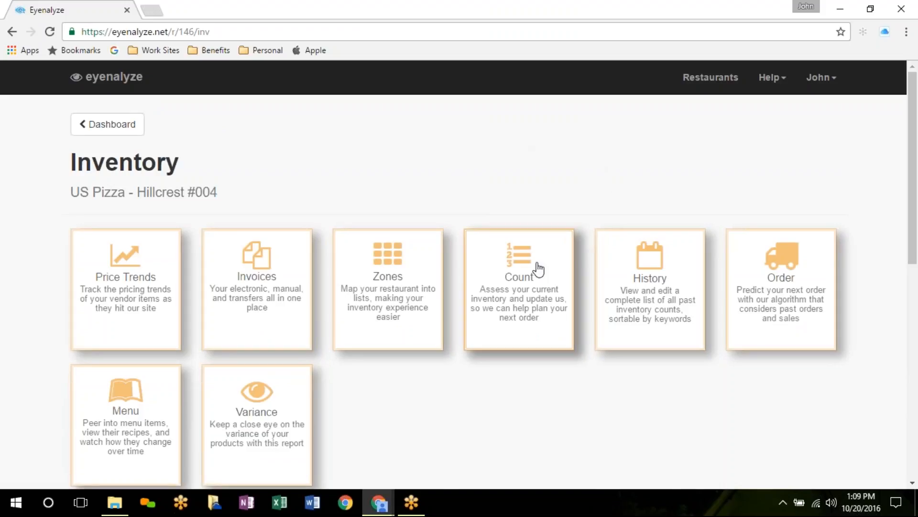
# Step: Start a new count and load all 22 SALAD LINE zone items at 0.00
pyautogui.click(516, 276)
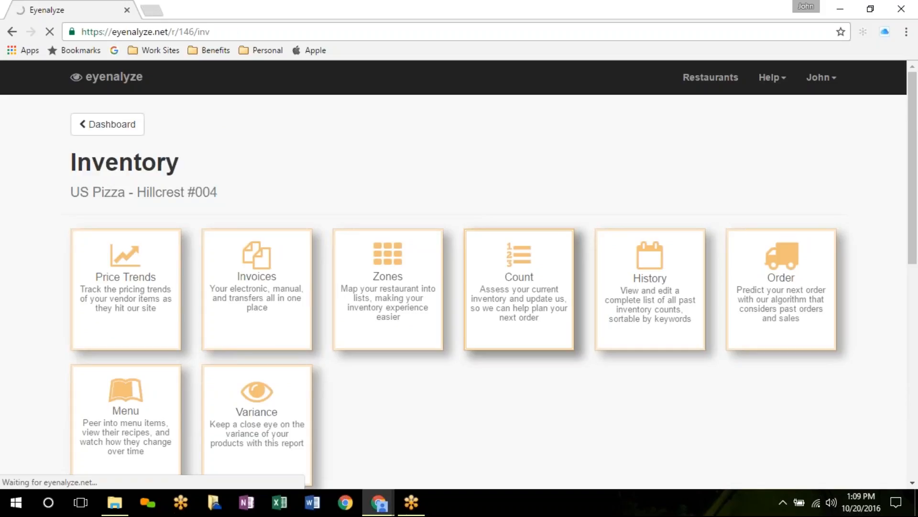
pyautogui.click(140, 249)
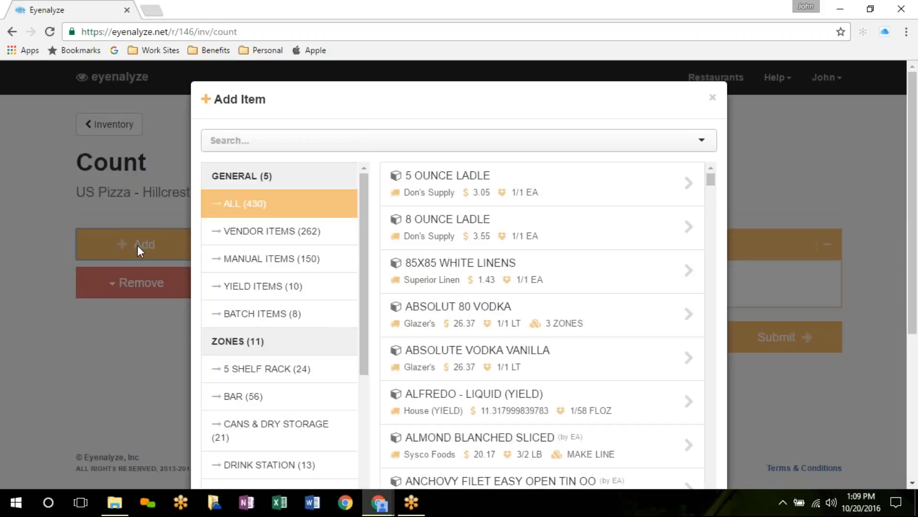
pyautogui.scroll(-4, 105, 359)
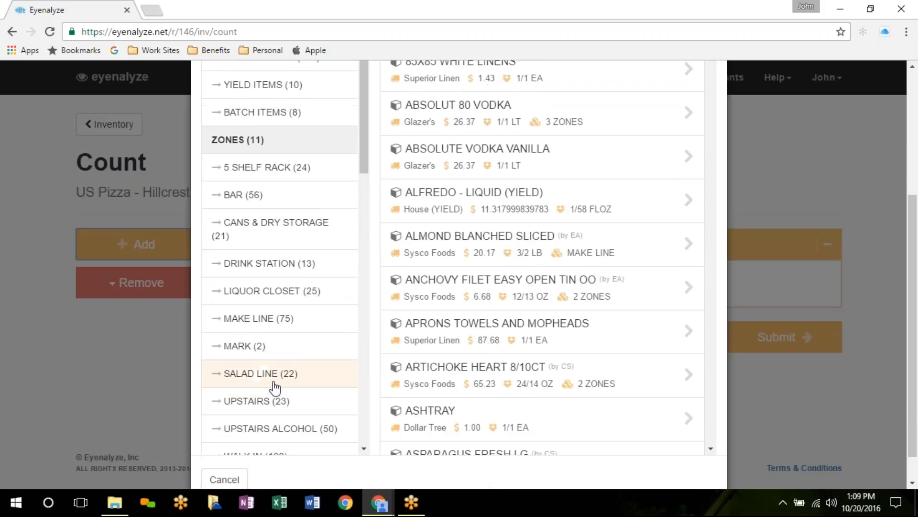
pyautogui.click(271, 374)
pyautogui.click(692, 480)
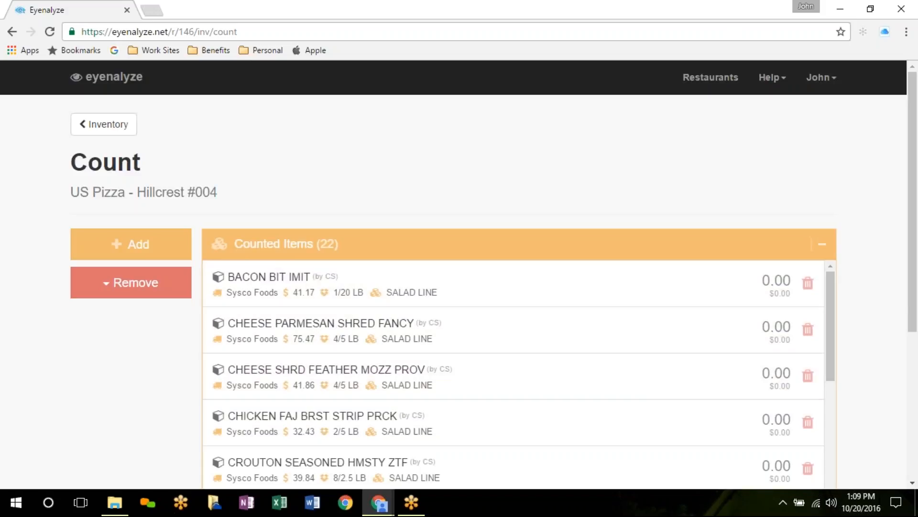
pyautogui.scroll(-5, 863, 310)
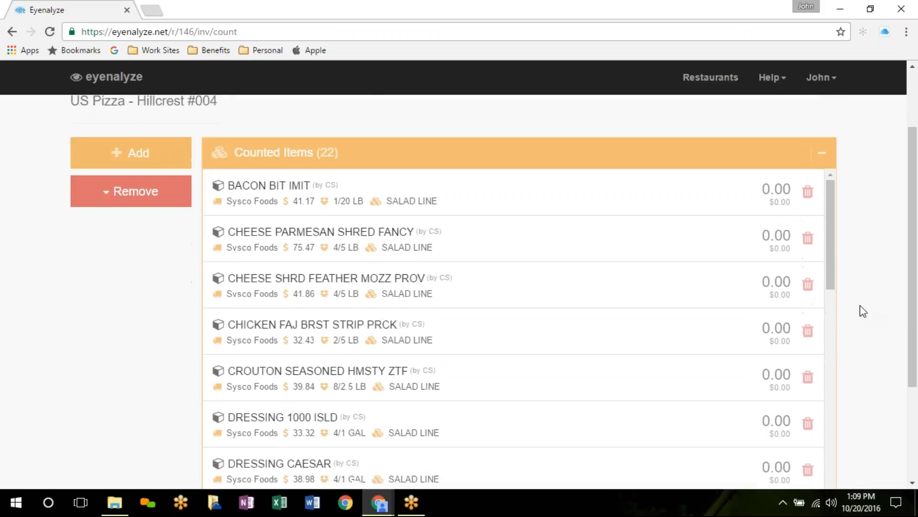
# Step: Count seasoned croutons at 1 case, and 1000 Island and Honey Mustard dressings at 0.75 each
pyautogui.click(355, 230)
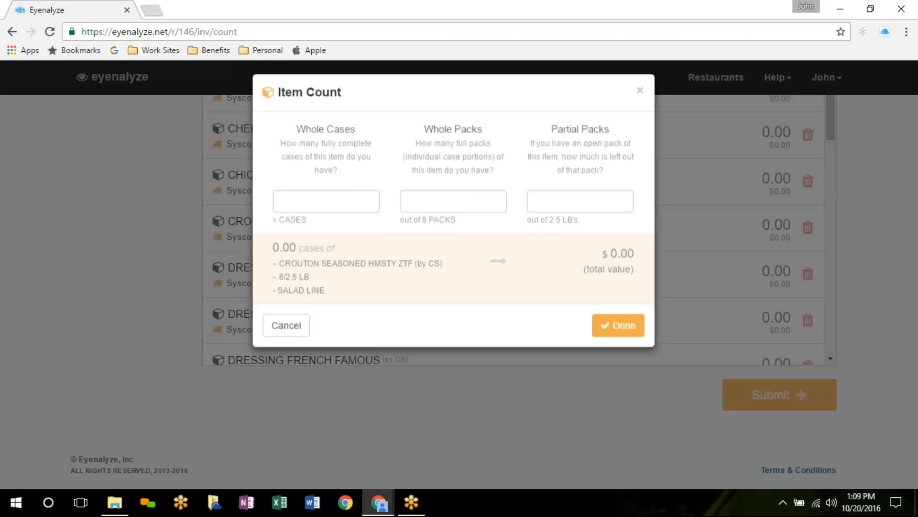
pyautogui.write('1')
pyautogui.click(619, 339)
pyautogui.click(492, 268)
pyautogui.click(424, 210)
pyautogui.write('3')
pyautogui.click(617, 333)
pyautogui.scroll(-2, 526, 355)
pyautogui.click(471, 295)
pyautogui.click(425, 210)
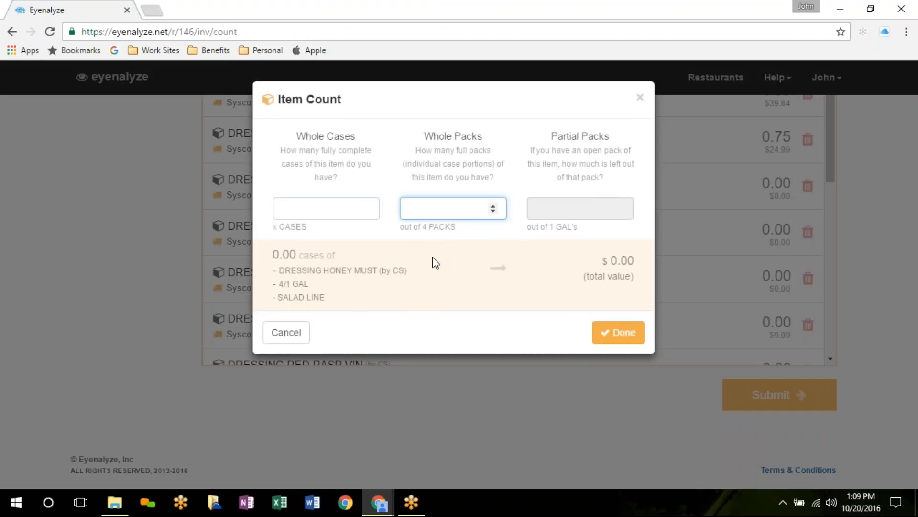
pyautogui.click(630, 346)
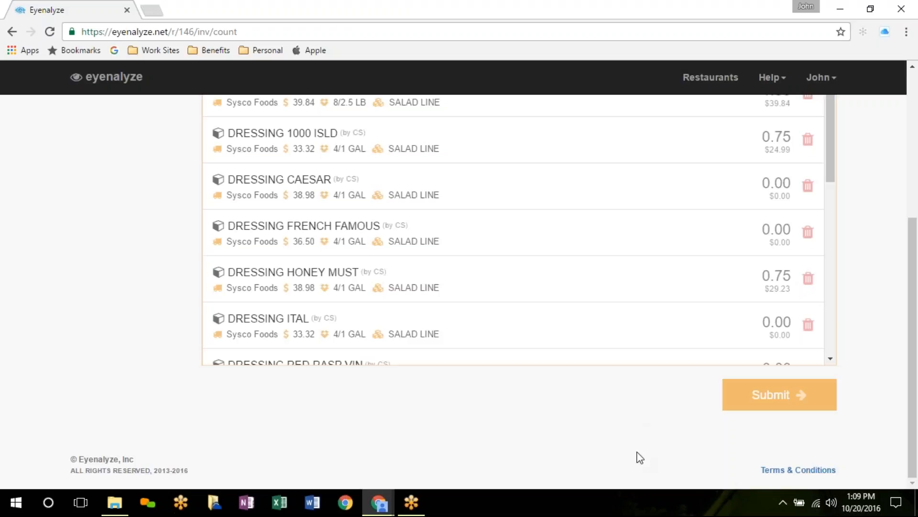
# Step: Remove all zero-count items, leaving only the three counted dressings and croutons
pyautogui.scroll(3, 644, 443)
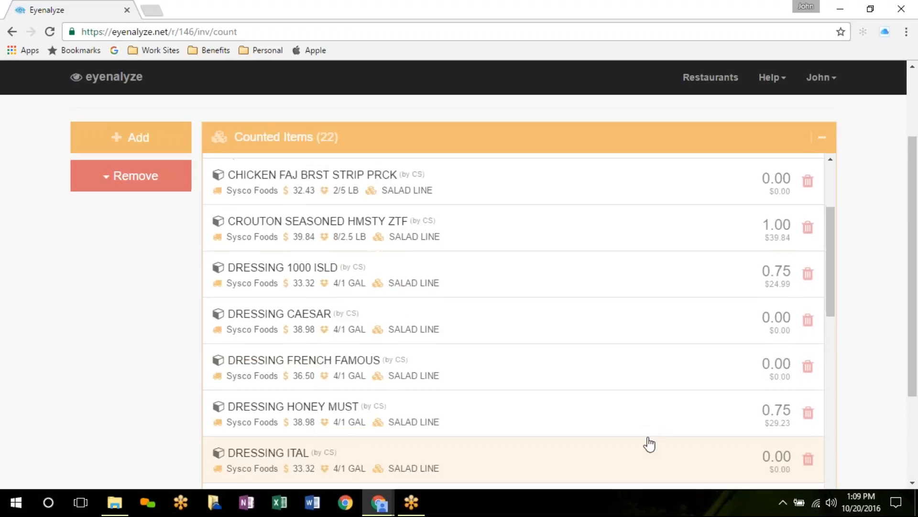
pyautogui.click(119, 177)
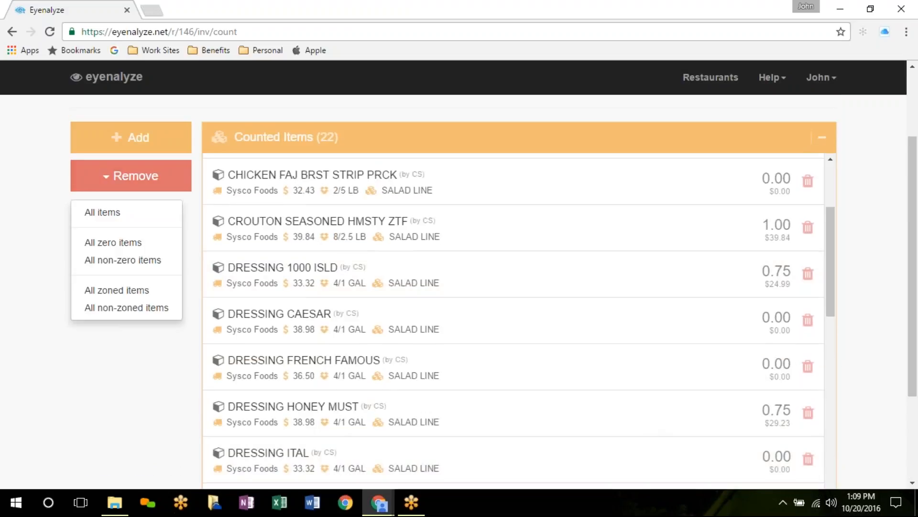
pyautogui.click(113, 242)
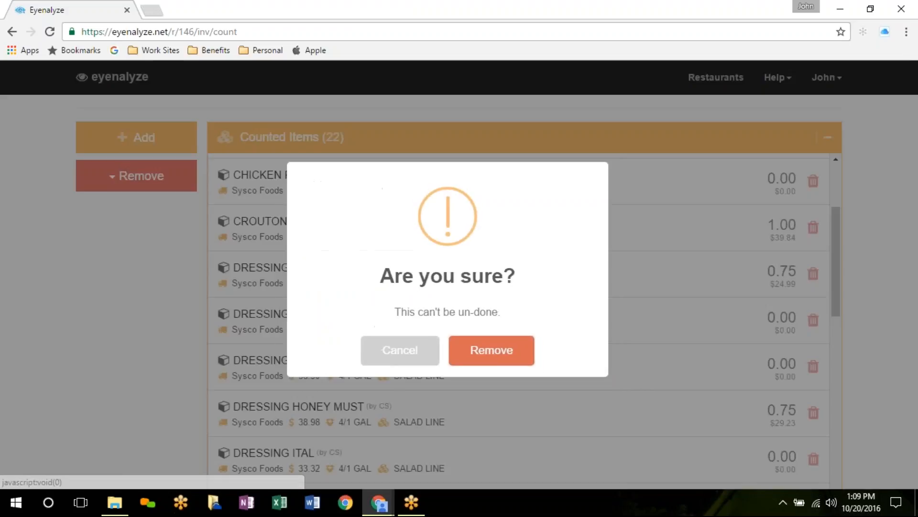
pyautogui.click(481, 355)
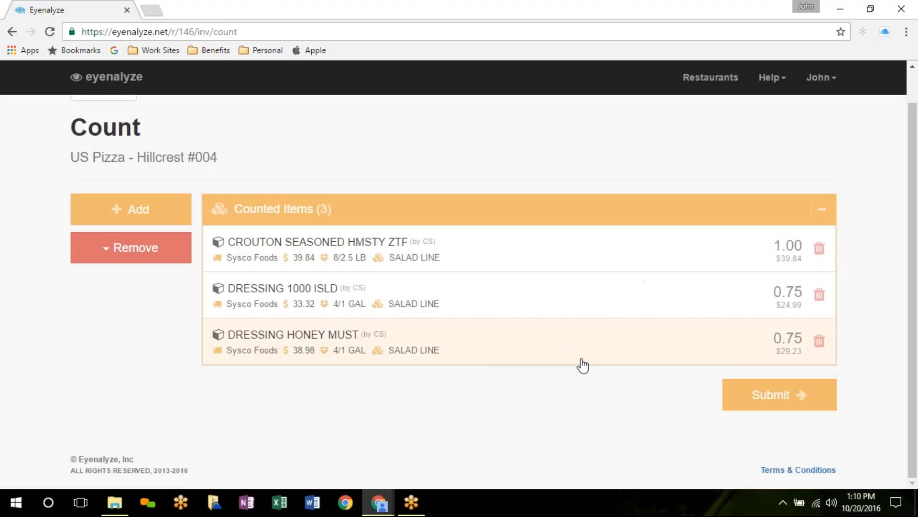
# Step: Add the three items to the existing Oct 20 01:07 PM count, bringing its total to $212.77
pyautogui.click(779, 400)
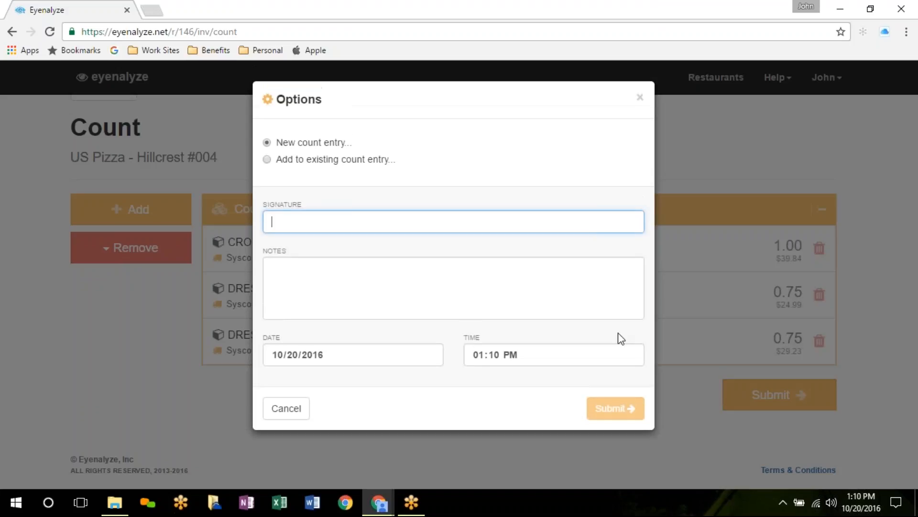
pyautogui.click(316, 164)
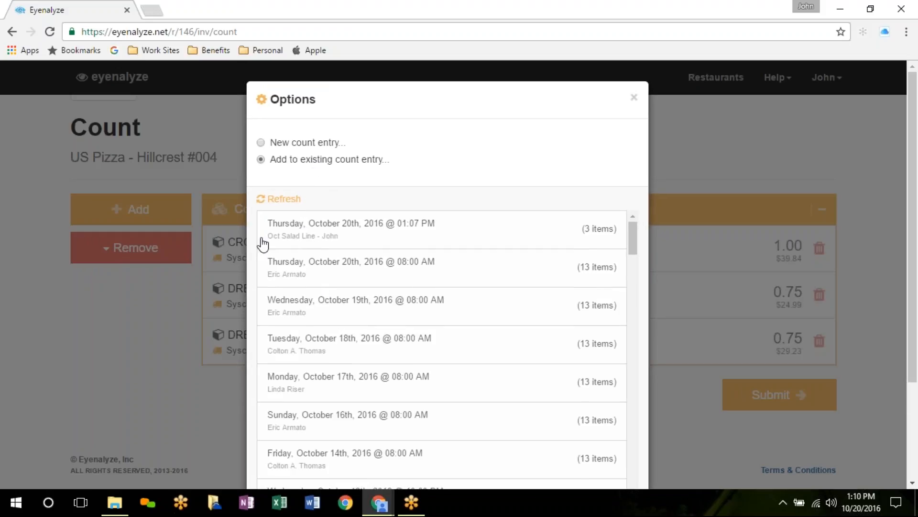
pyautogui.click(326, 230)
pyautogui.scroll(-3, 727, 265)
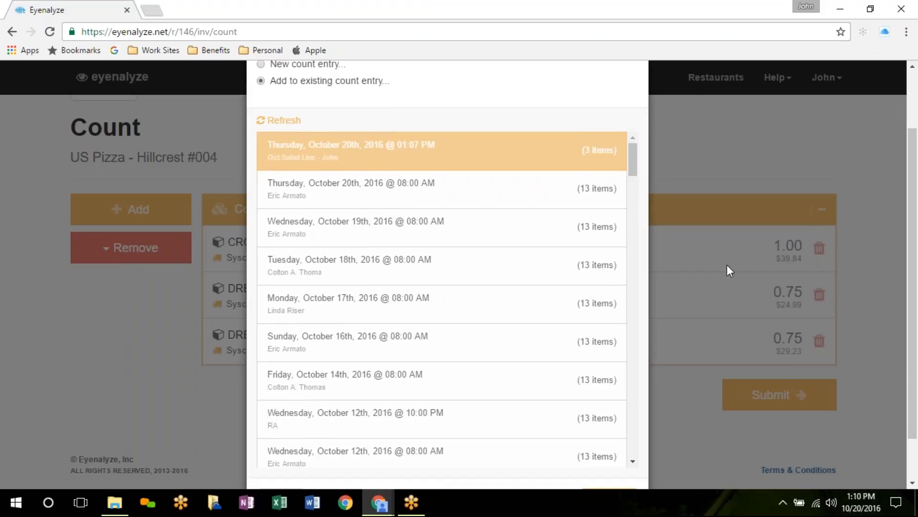
pyautogui.click(616, 450)
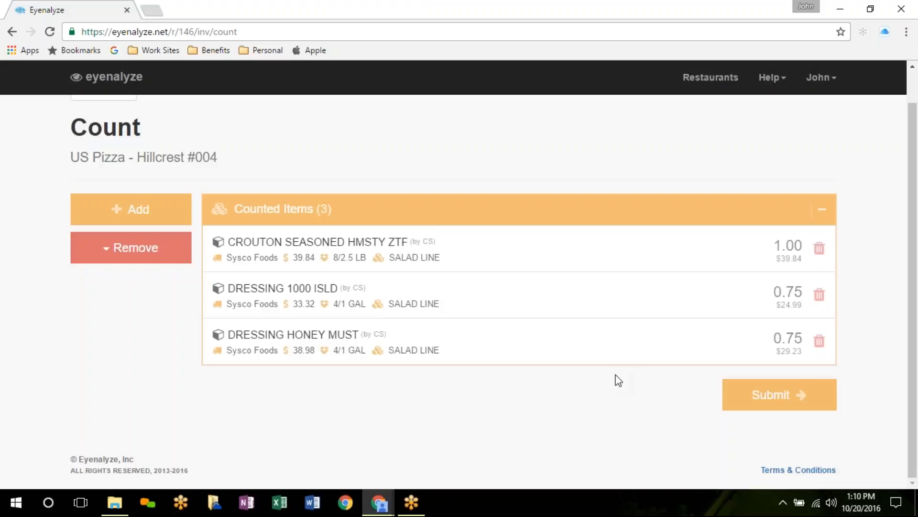
pyautogui.click(443, 351)
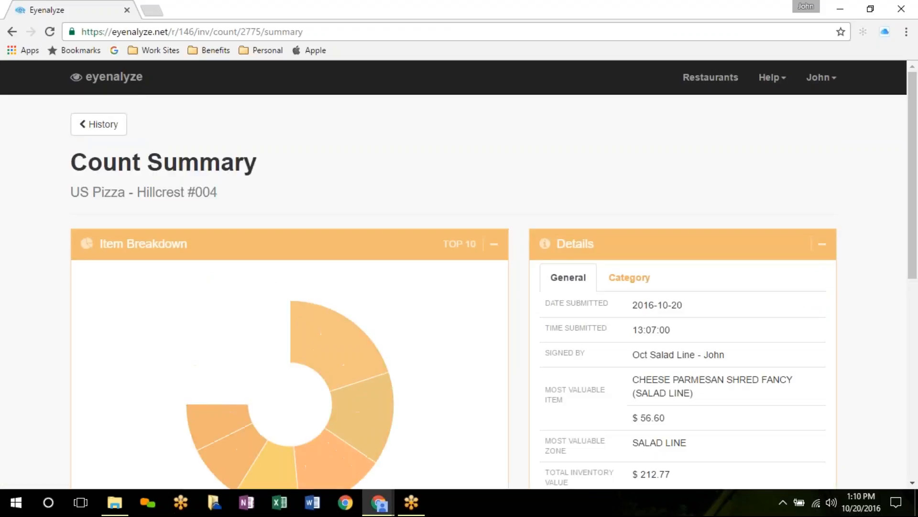
# Step: Review the six-item $212.77 summary and its Category breakdown, then return to General details
pyautogui.scroll(-7, 507, 321)
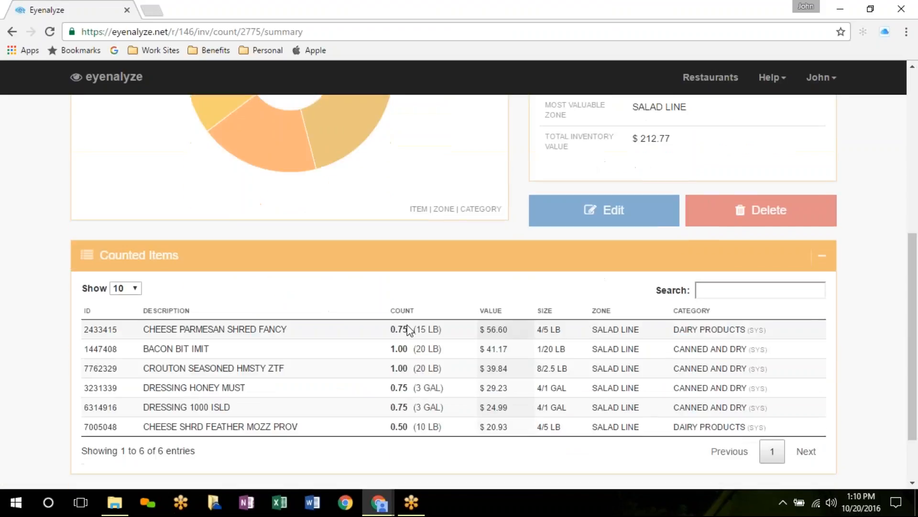
pyautogui.scroll(4, 523, 400)
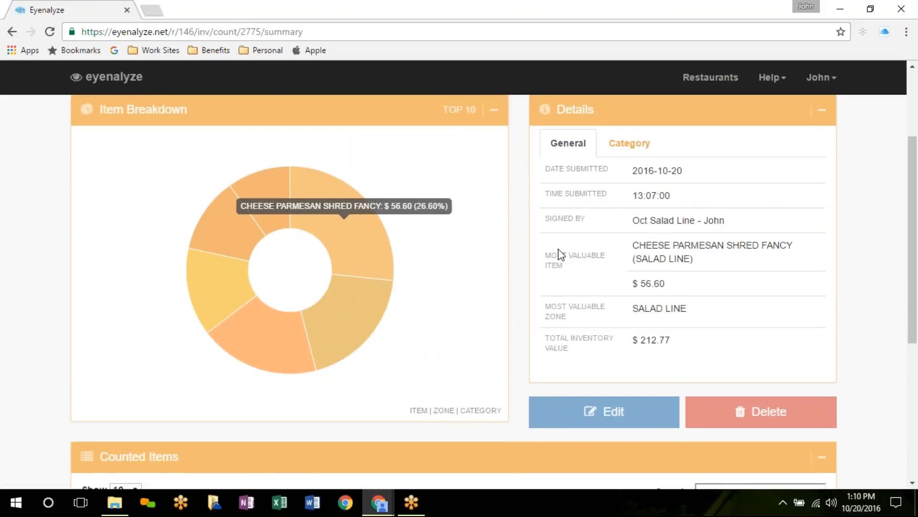
pyautogui.click(628, 144)
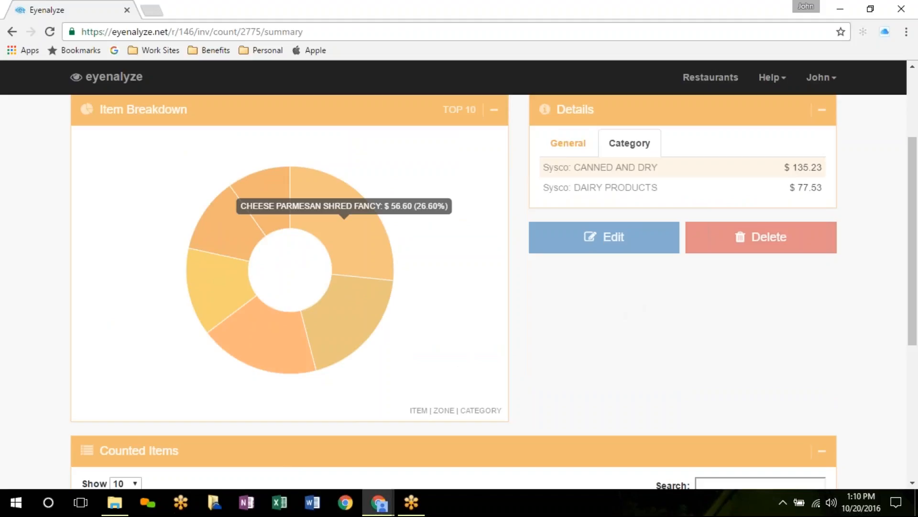
pyautogui.click(568, 146)
pyautogui.scroll(-4, 658, 339)
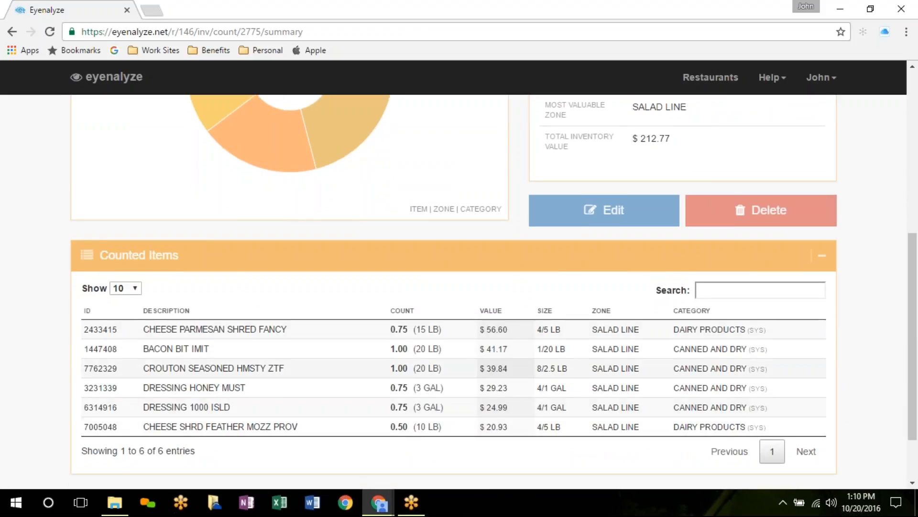
# Step: Confirm History shows the merged 01:07 PM count at 6 items, $212.77, then return to Inventory
pyautogui.scroll(4, 527, 372)
pyautogui.scroll(3, 527, 372)
pyautogui.click(96, 126)
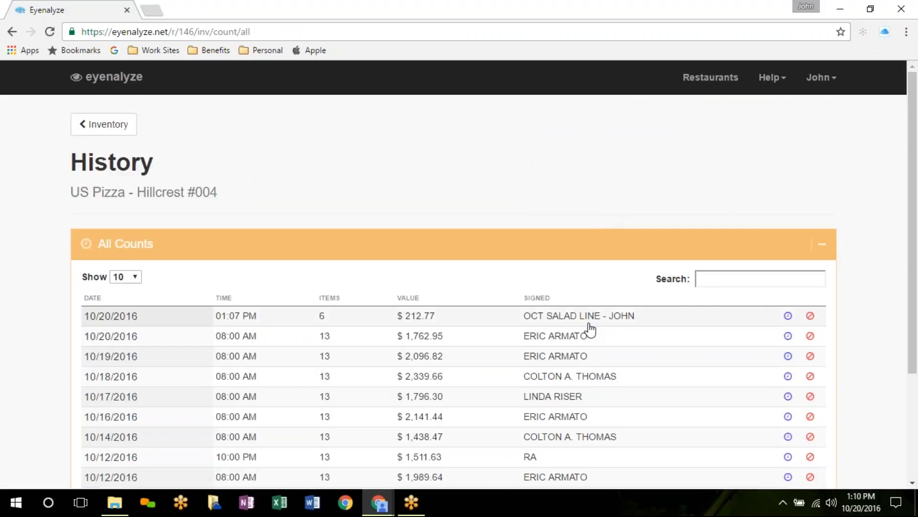
pyautogui.click(113, 124)
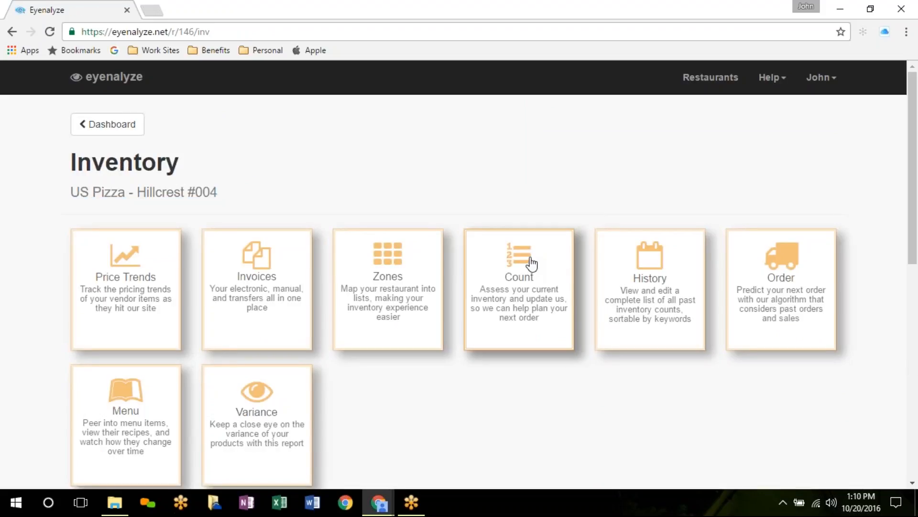
# Step: Start a new count with all 22 SALAD LINE items and open DRESSING RED RASP VIN's count entry
pyautogui.click(527, 263)
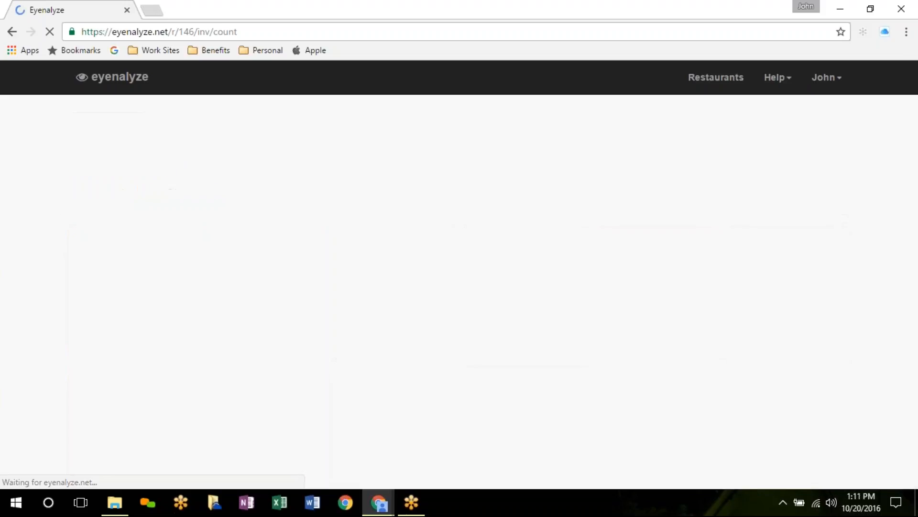
pyautogui.click(116, 246)
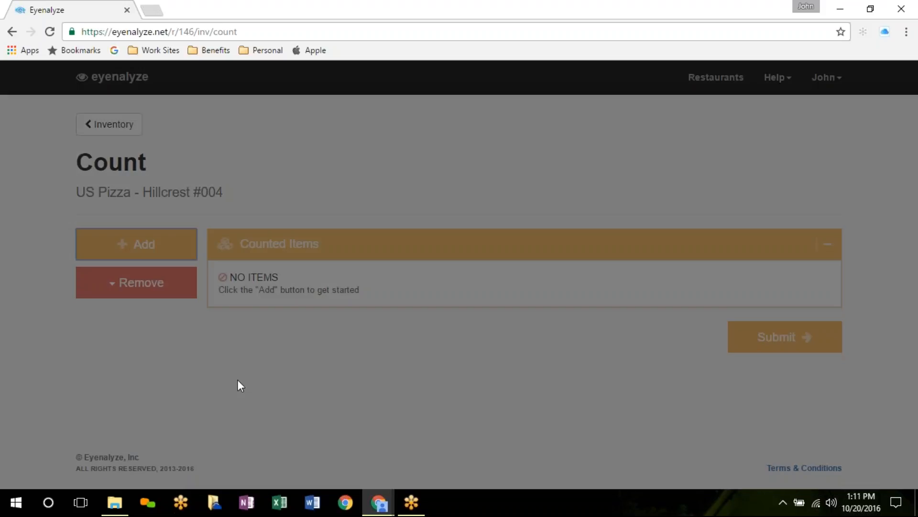
pyautogui.scroll(-4, 84, 323)
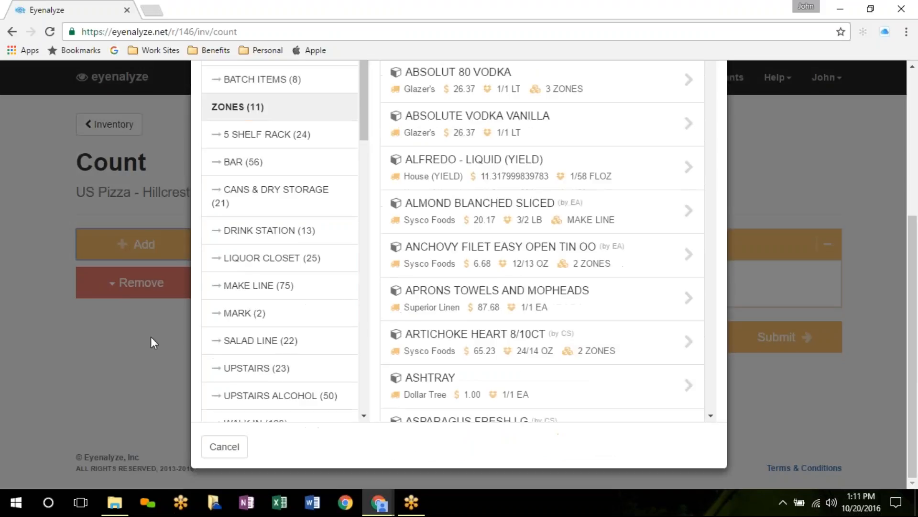
pyautogui.click(241, 348)
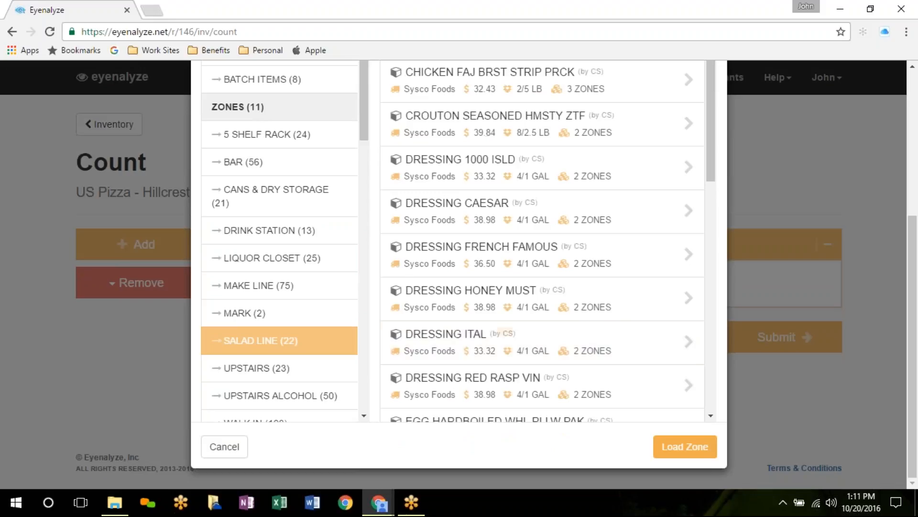
pyautogui.scroll(-4, 597, 266)
pyautogui.click(666, 446)
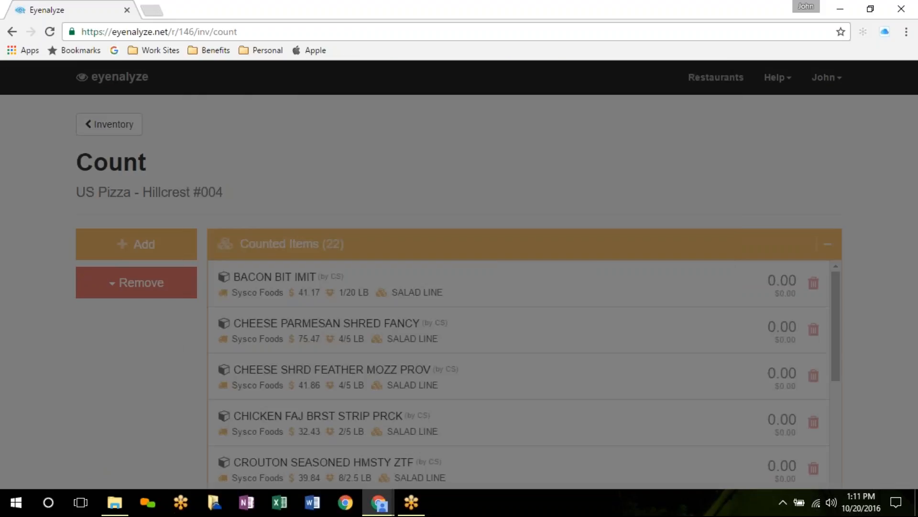
pyautogui.scroll(-7, 649, 383)
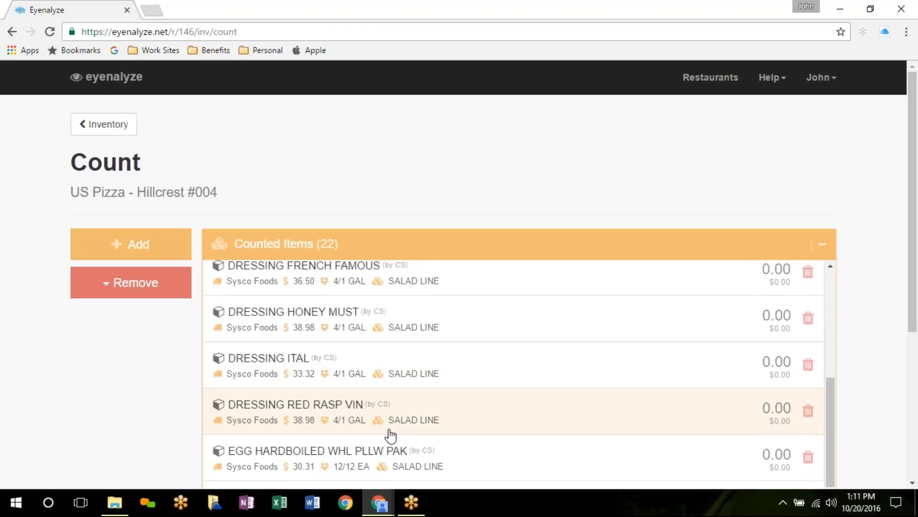
pyautogui.click(387, 425)
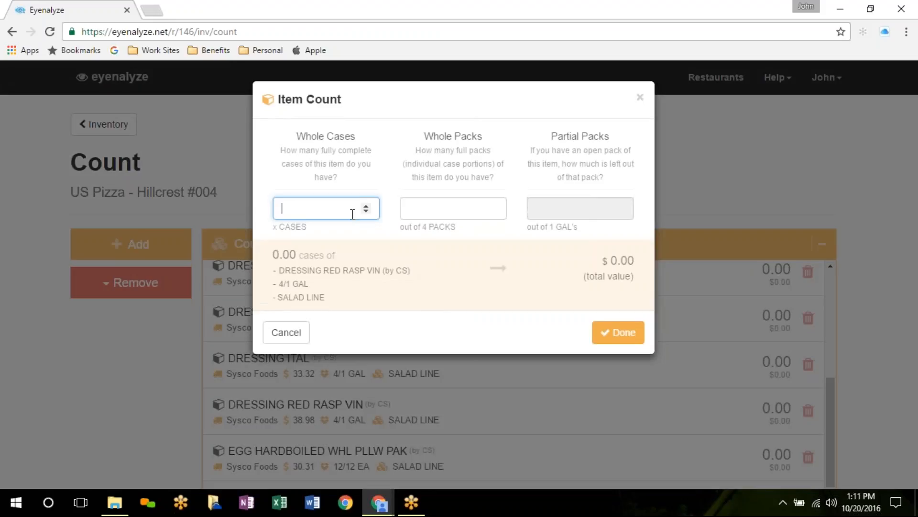
# Step: Record 3 cases of red raspberry vinaigrette, 1 case of hardboiled eggs and 3 mushroom packs
pyautogui.write('3')
pyautogui.click(618, 332)
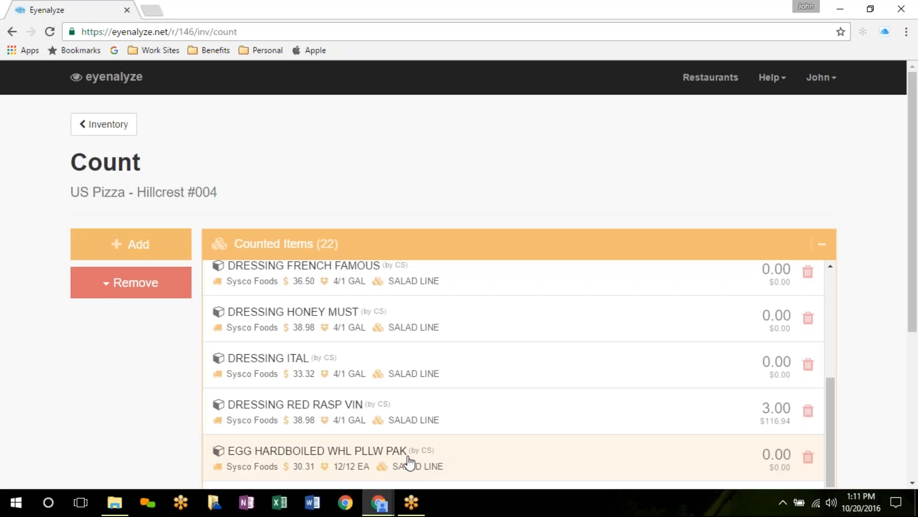
pyautogui.click(364, 454)
pyautogui.write('1')
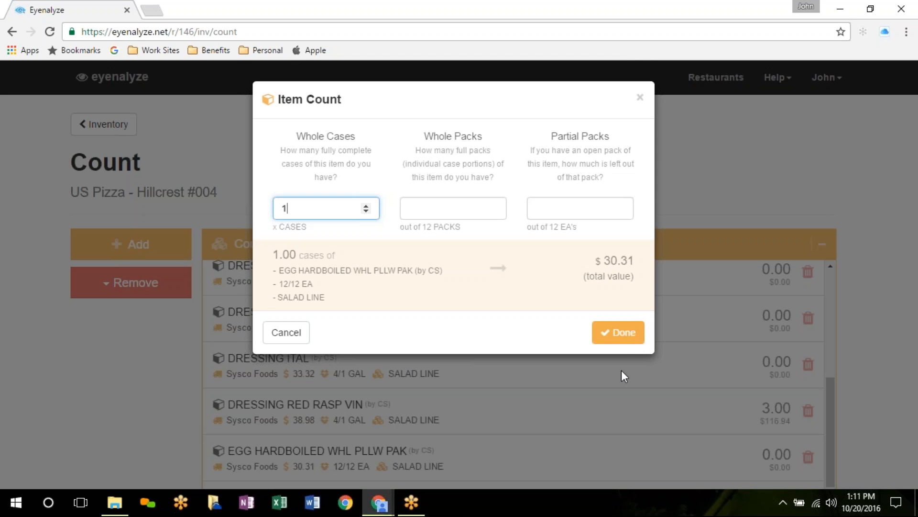
pyautogui.click(620, 333)
pyautogui.scroll(-5, 486, 428)
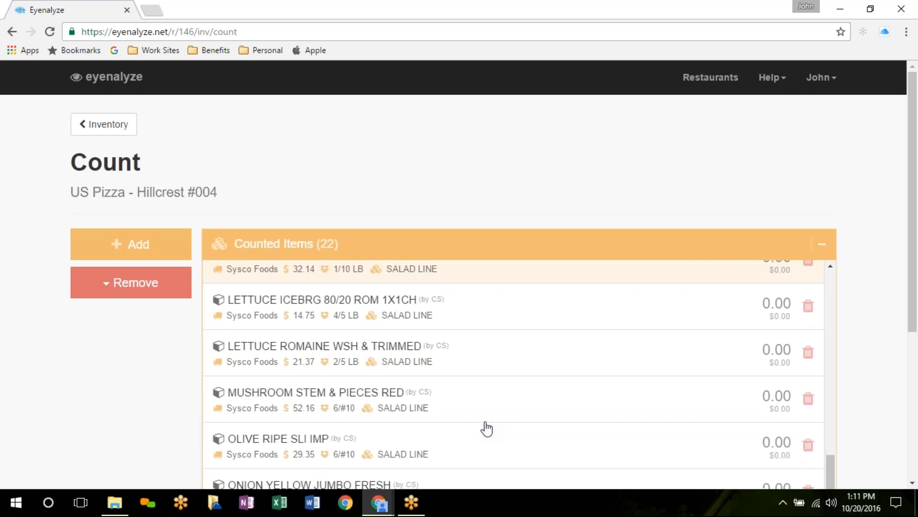
pyautogui.click(349, 375)
pyautogui.click(439, 219)
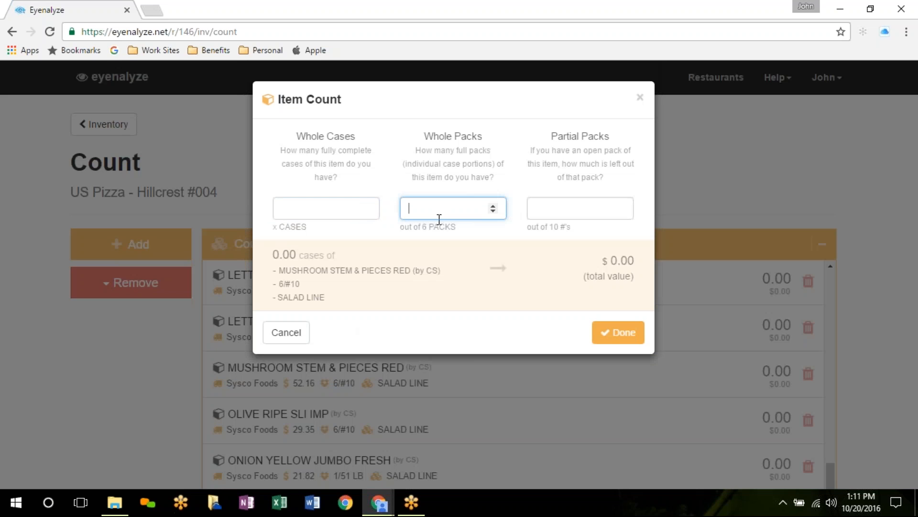
pyautogui.write('3')
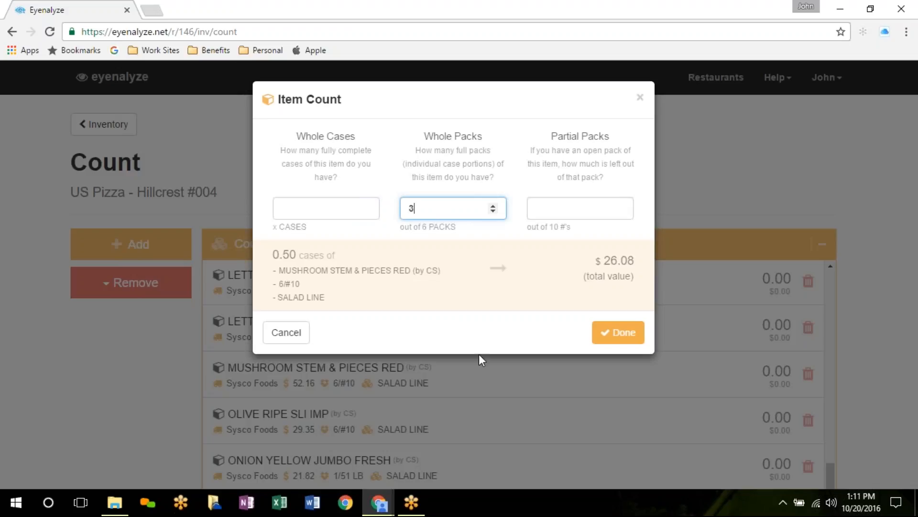
pyautogui.click(622, 332)
# Step: Remove all zero-count items so only the three counted items remain
pyautogui.click(127, 292)
pyautogui.click(113, 349)
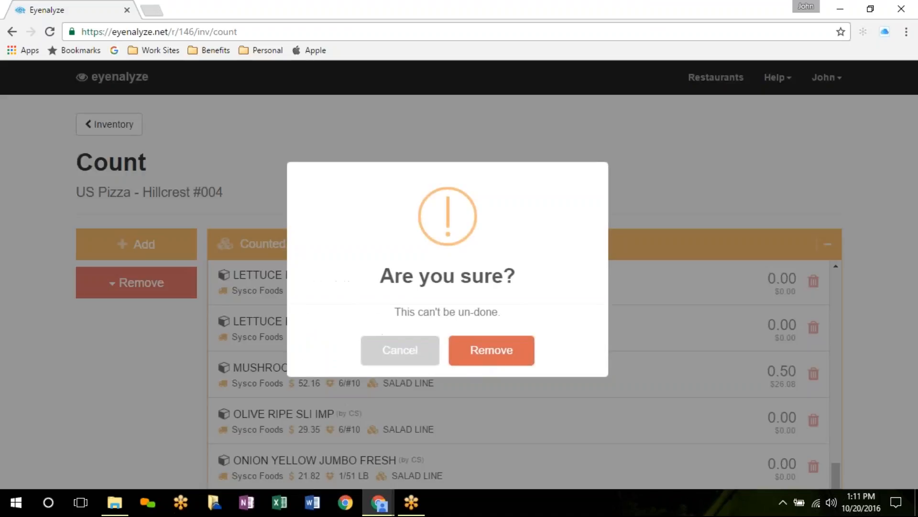
pyautogui.click(492, 364)
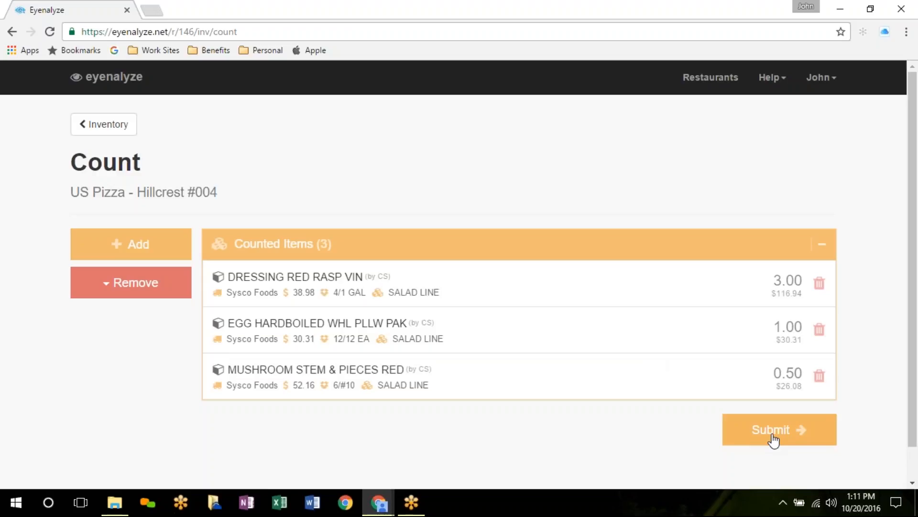
# Step: Submit the three items as a new count entry signed 'Oct Salad Line' plus the counter's name
pyautogui.click(773, 435)
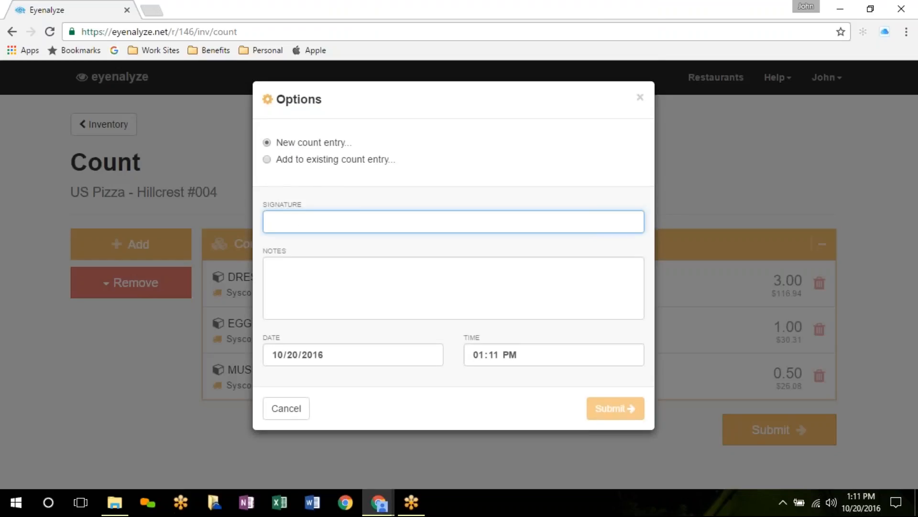
pyautogui.write('Salad Line')
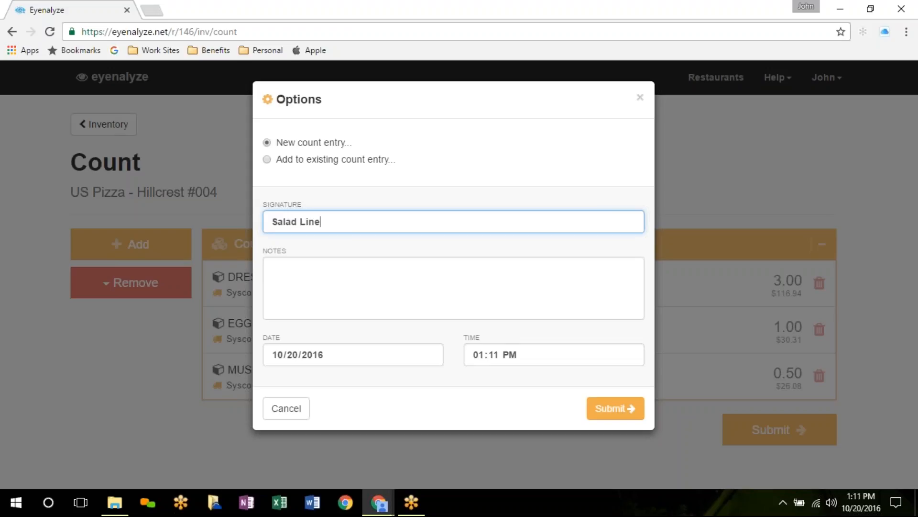
pyautogui.press('Home')
pyautogui.write('Oct')
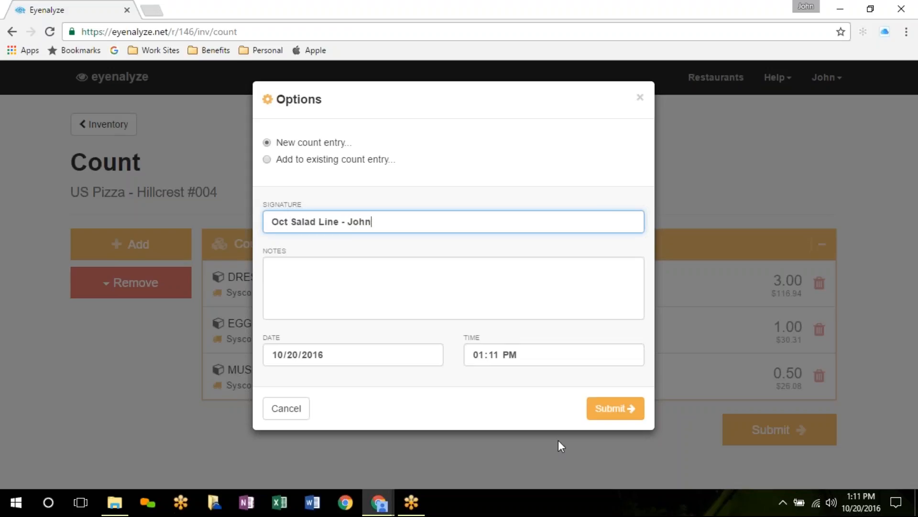
pyautogui.click(615, 414)
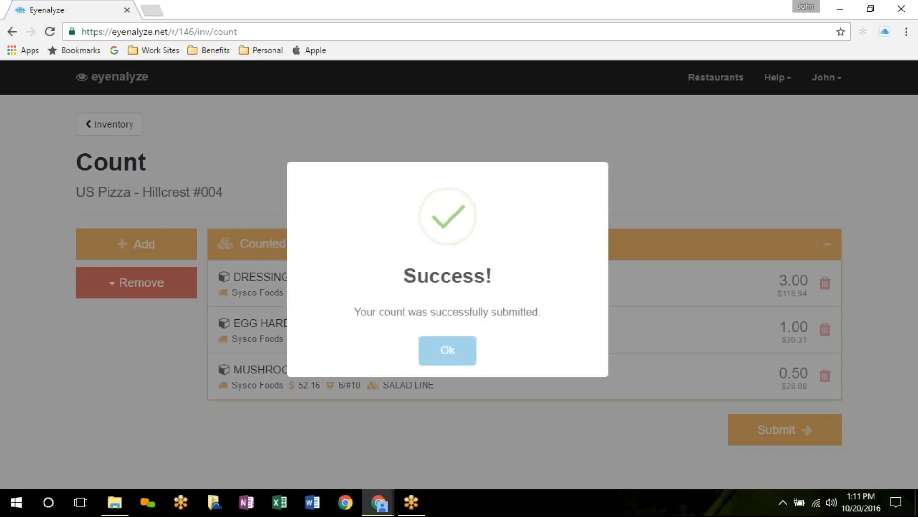
pyautogui.click(448, 354)
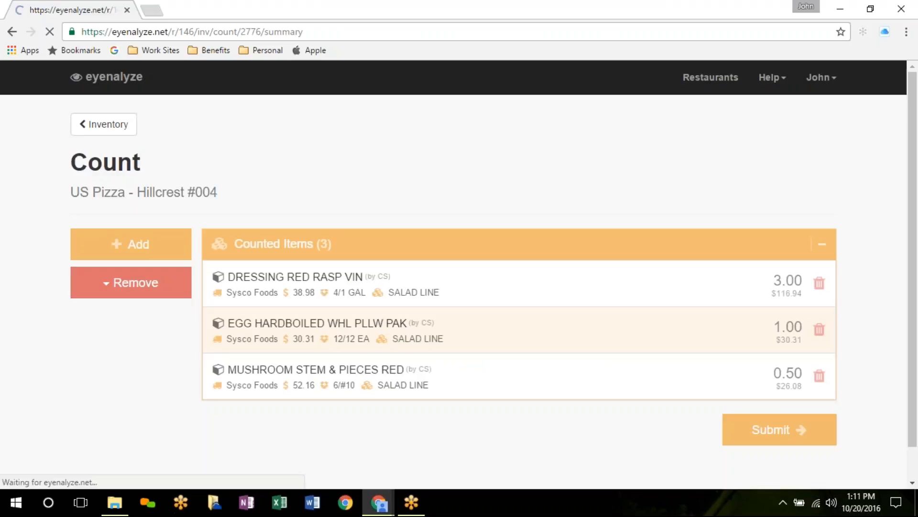
# Step: Find the new 01:11 PM, $173.33 count in History, open it, and bring up Edit Count
pyautogui.scroll(-5, 449, 359)
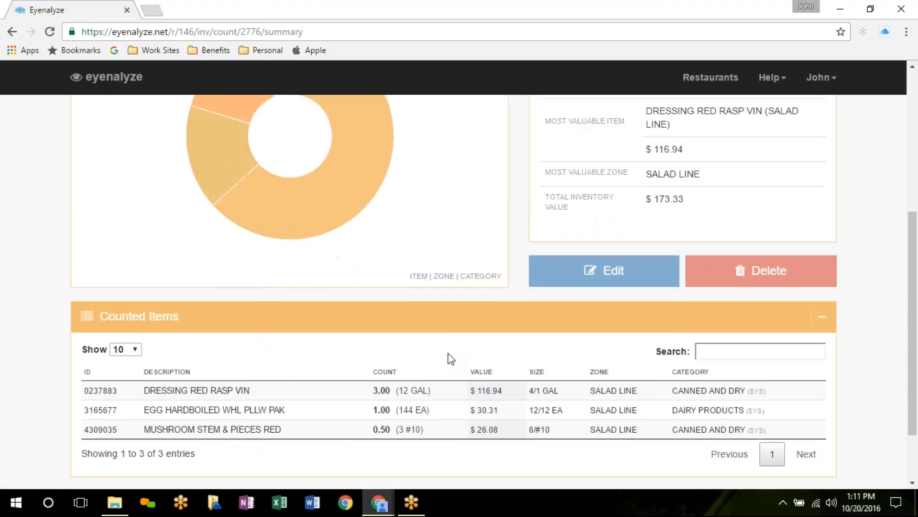
pyautogui.scroll(5, 449, 359)
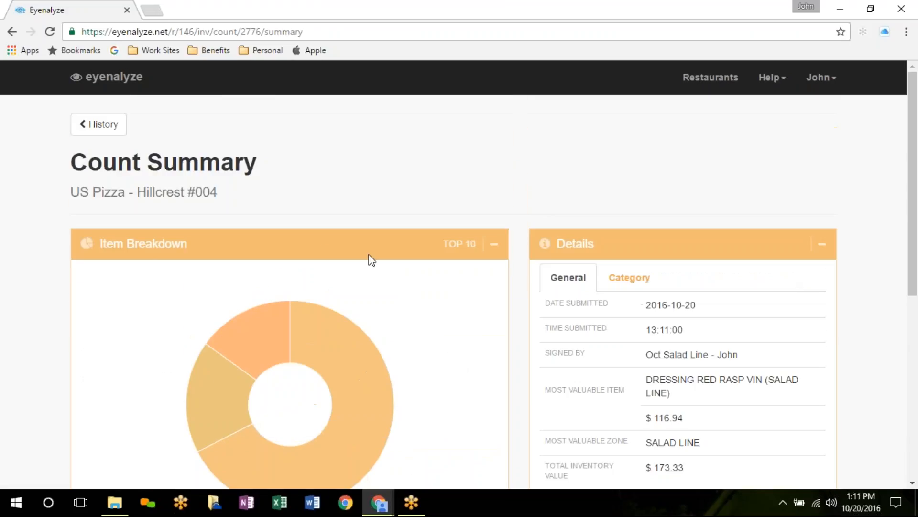
pyautogui.click(101, 127)
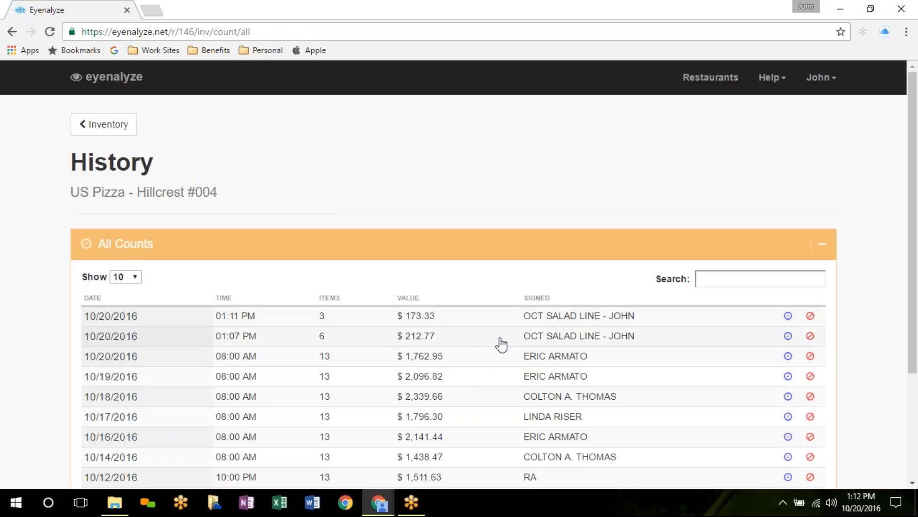
pyautogui.click(540, 316)
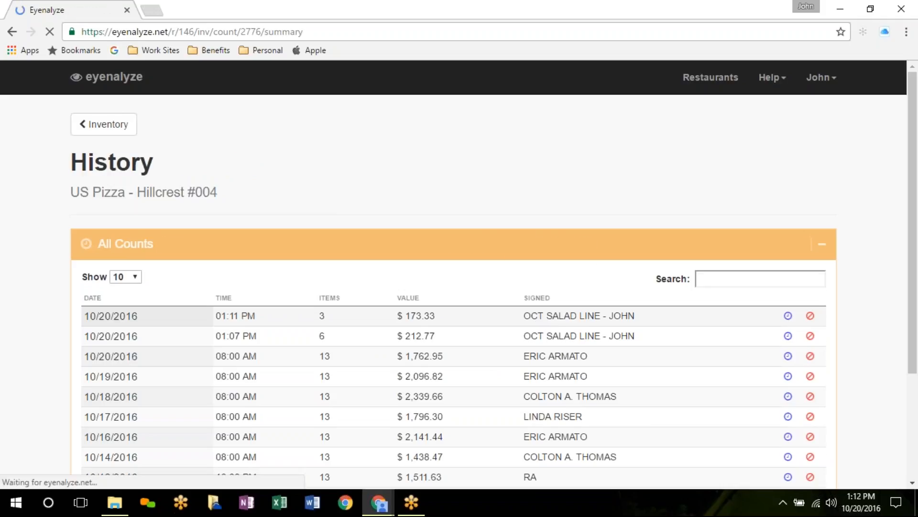
pyautogui.scroll(-4, 544, 313)
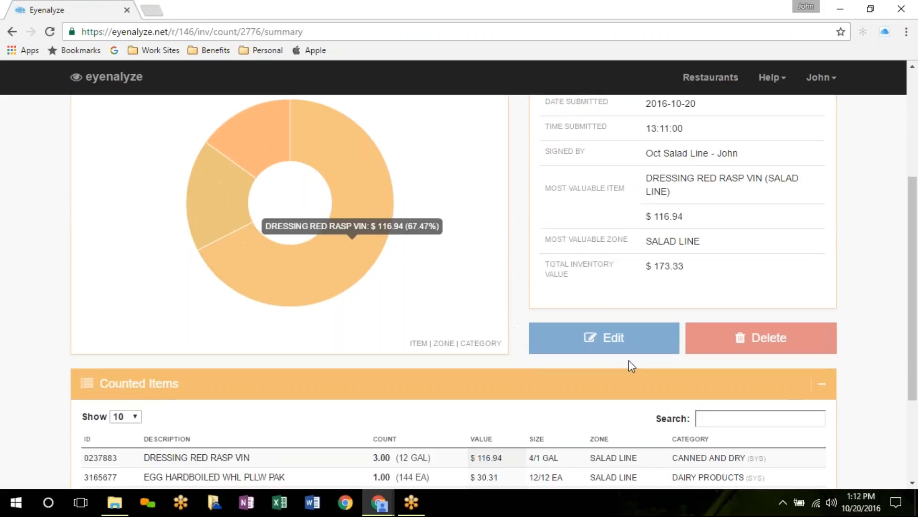
pyautogui.click(618, 339)
# Step: Merge the 01:11 PM count with the Thursday, October 20th @ 01:07 PM count and save
pyautogui.scroll(-3, 608, 364)
pyautogui.scroll(-1, 708, 277)
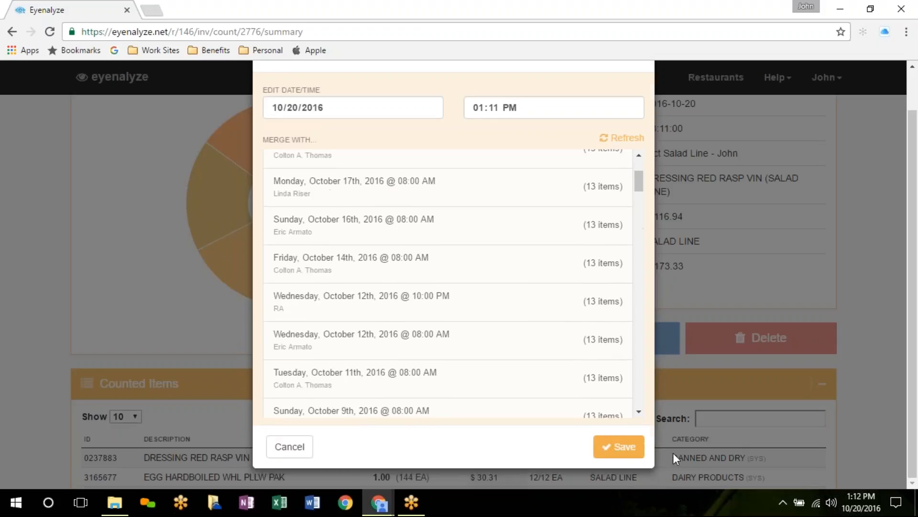
pyautogui.scroll(5, 463, 387)
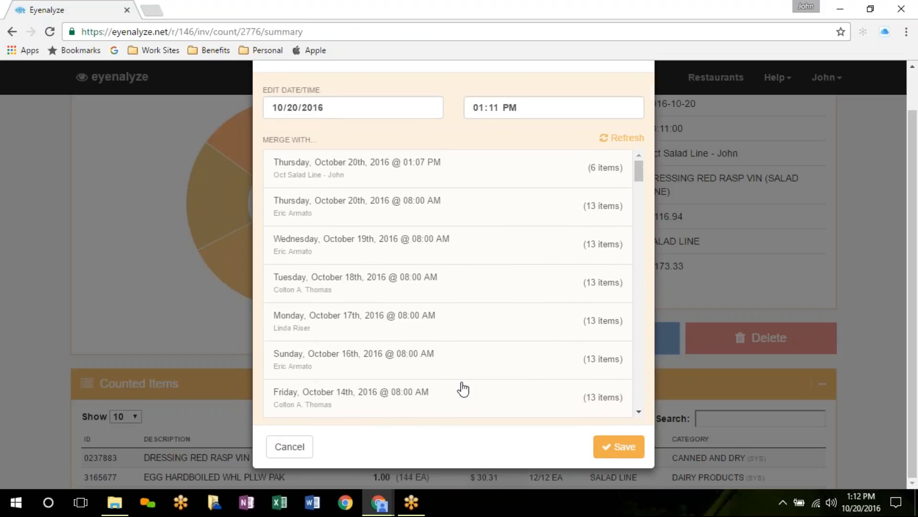
pyautogui.click(356, 219)
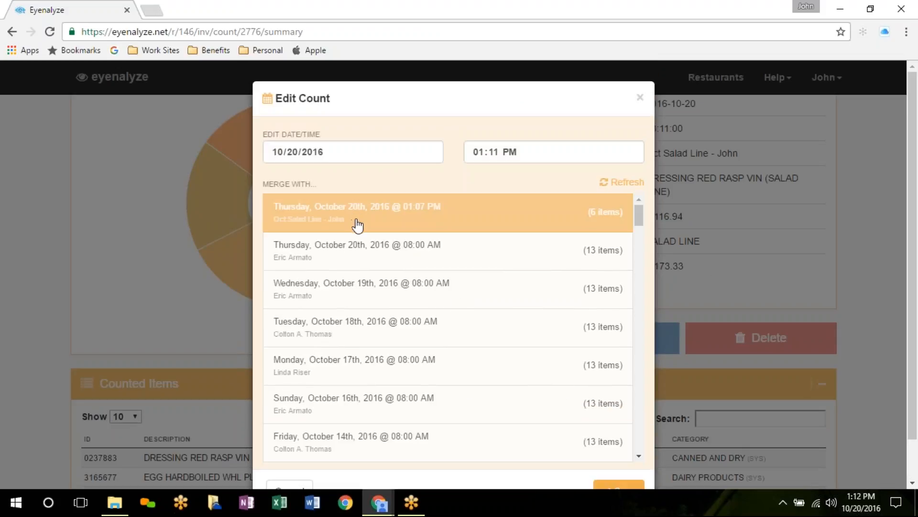
pyautogui.scroll(-1, 704, 389)
pyautogui.click(612, 454)
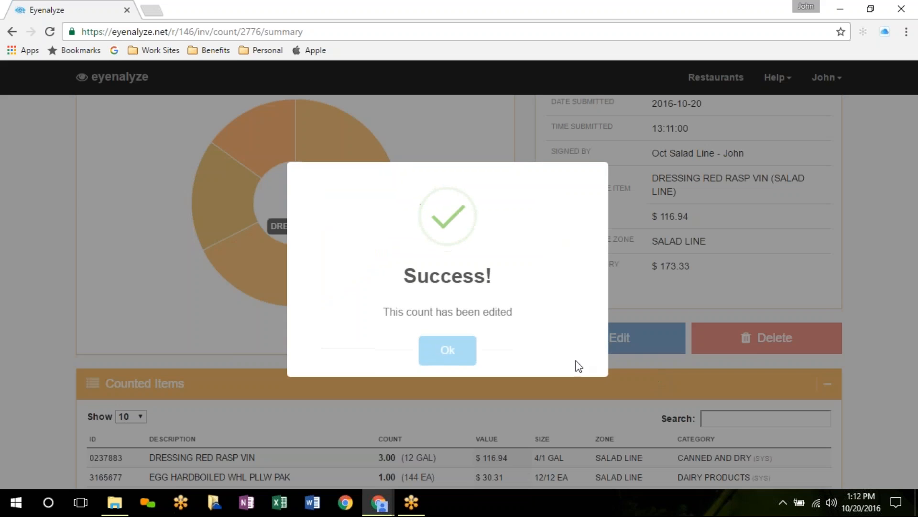
pyautogui.click(447, 351)
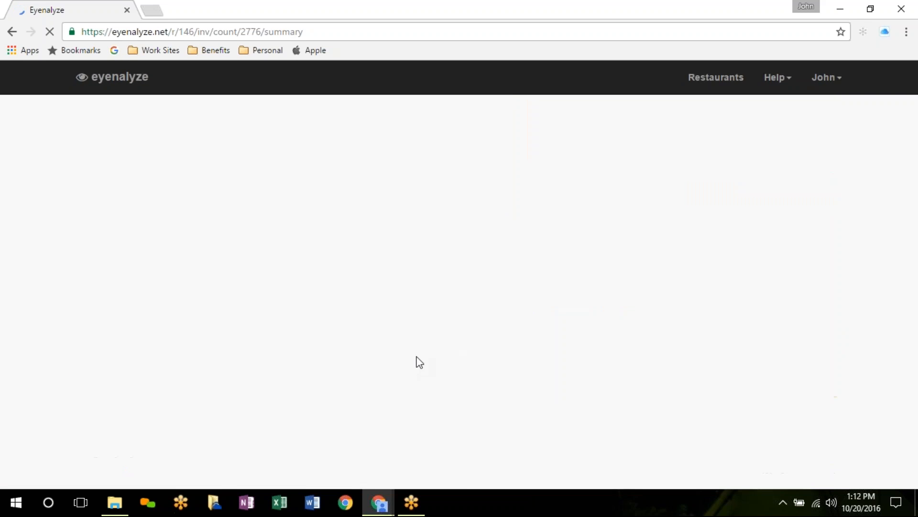
# Step: Verify the merged summary lists nine SALAD LINE items totalling $386.10, then return to History
pyautogui.scroll(-4, 518, 346)
pyautogui.scroll(-5, 515, 341)
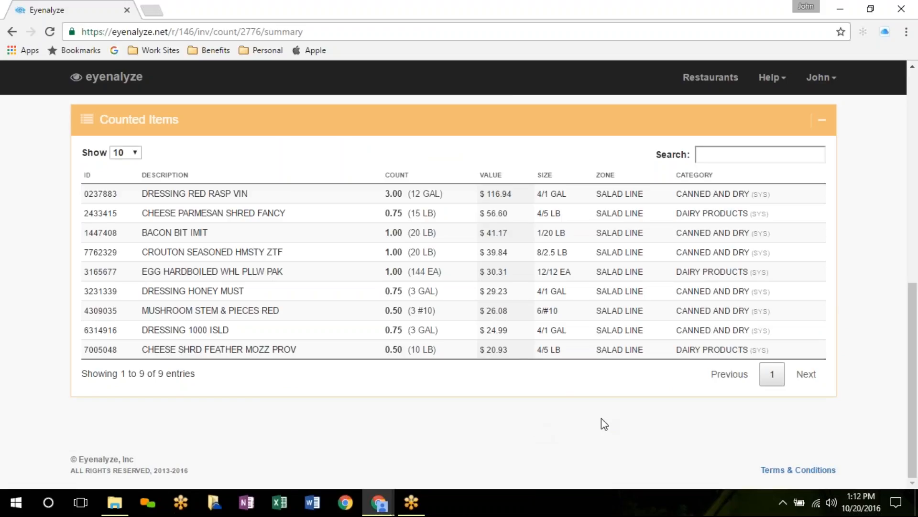
pyautogui.scroll(7, 601, 418)
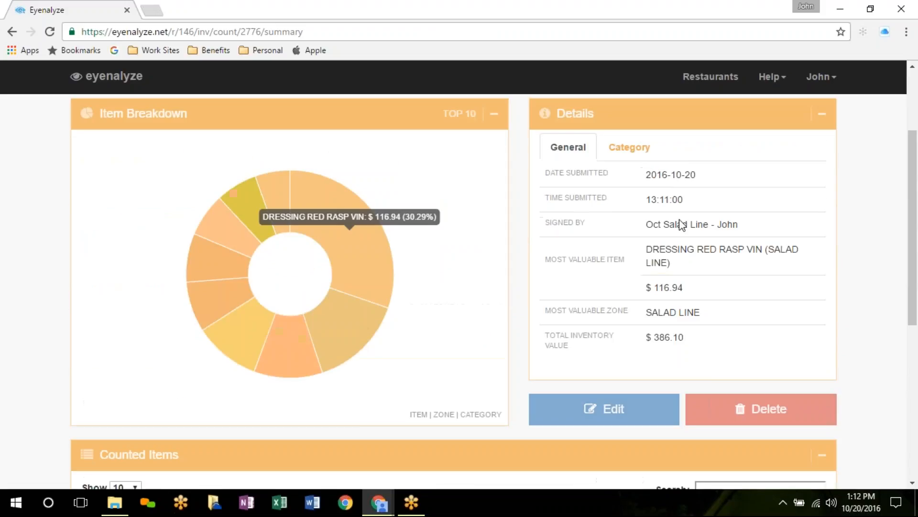
pyautogui.click(640, 151)
pyautogui.click(570, 148)
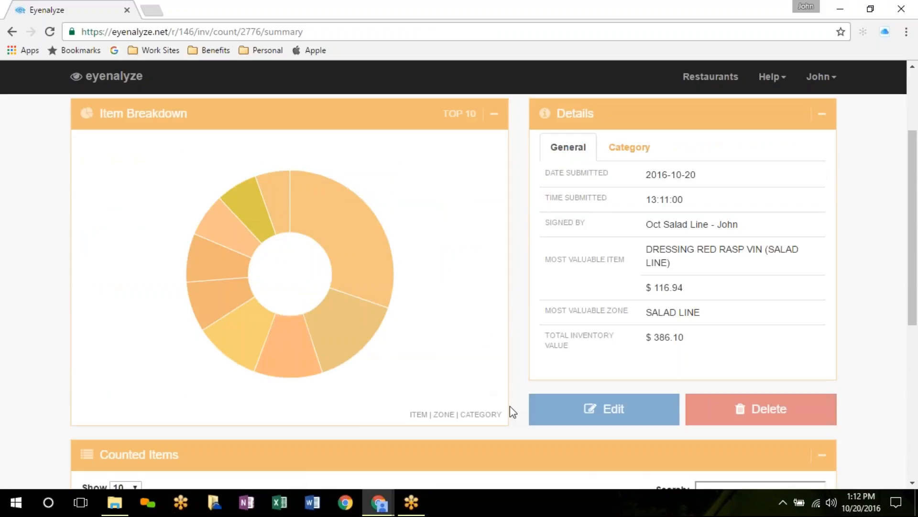
pyautogui.scroll(3, 263, 172)
pyautogui.click(85, 125)
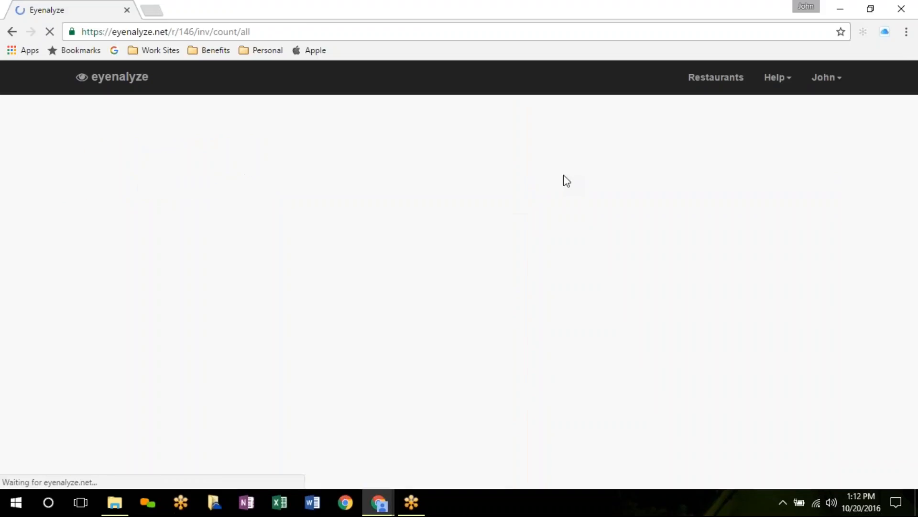